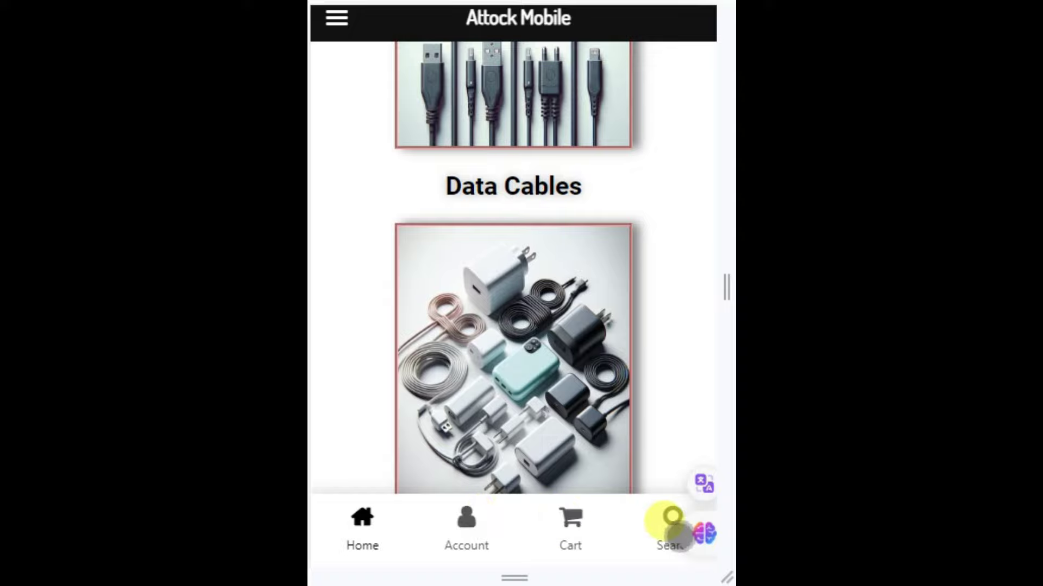
Tap Search in the site's mobile bottom bar and scroll through the mobile page
click(673, 521)
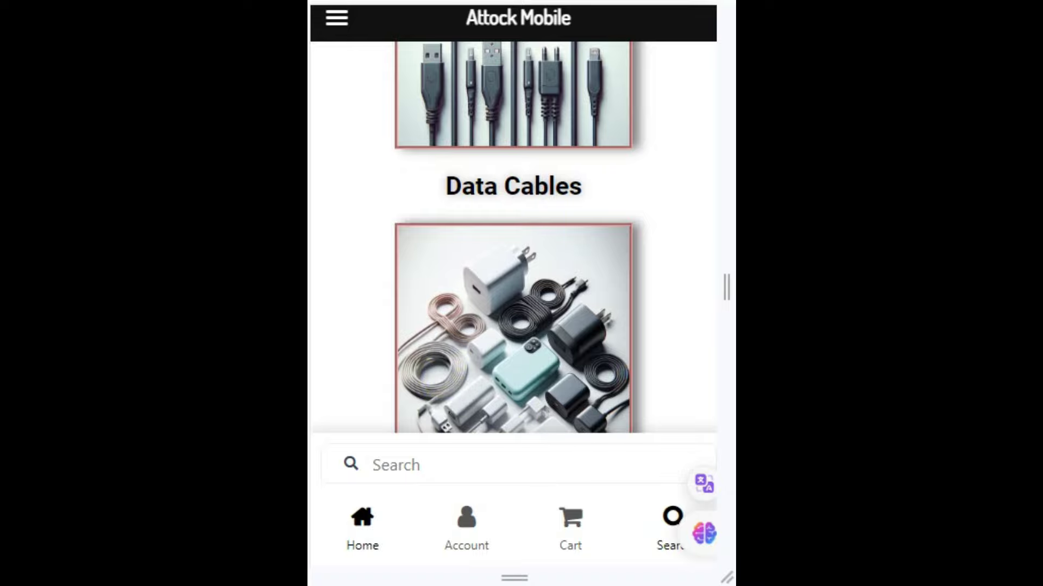
drag(706, 337, 712, 158)
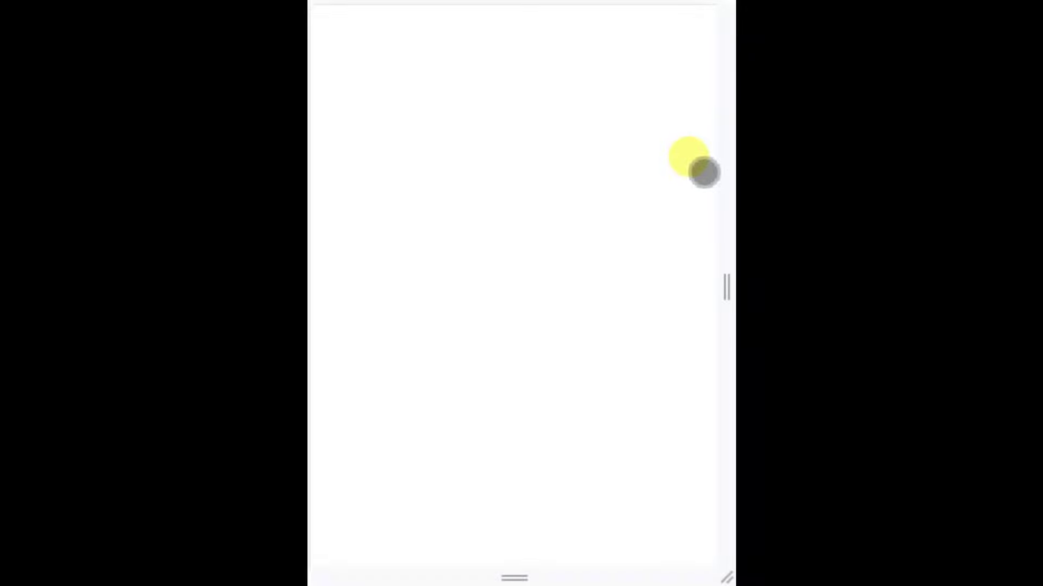
drag(700, 396, 706, 51)
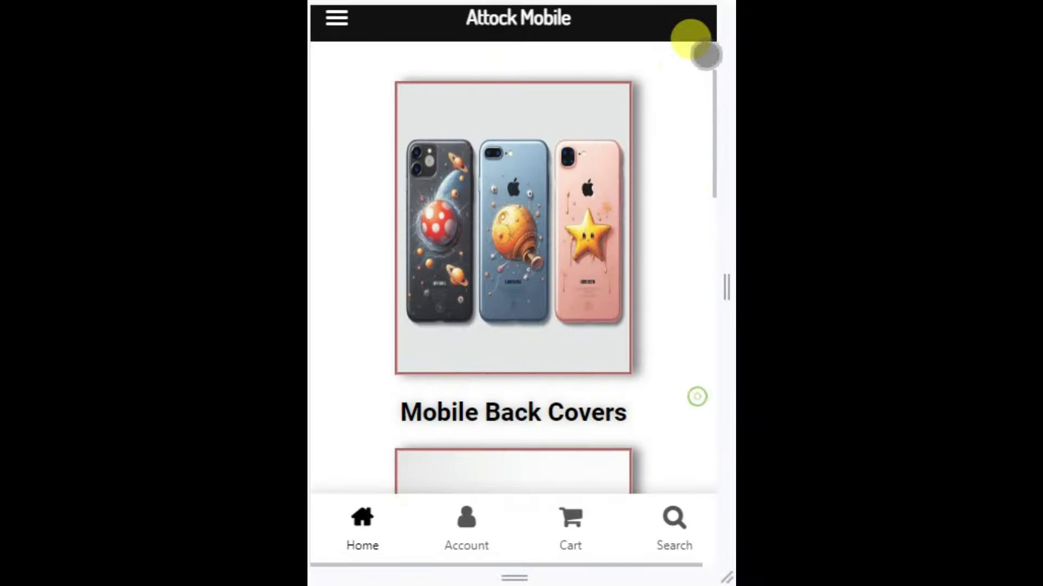
drag(685, 326, 691, 98)
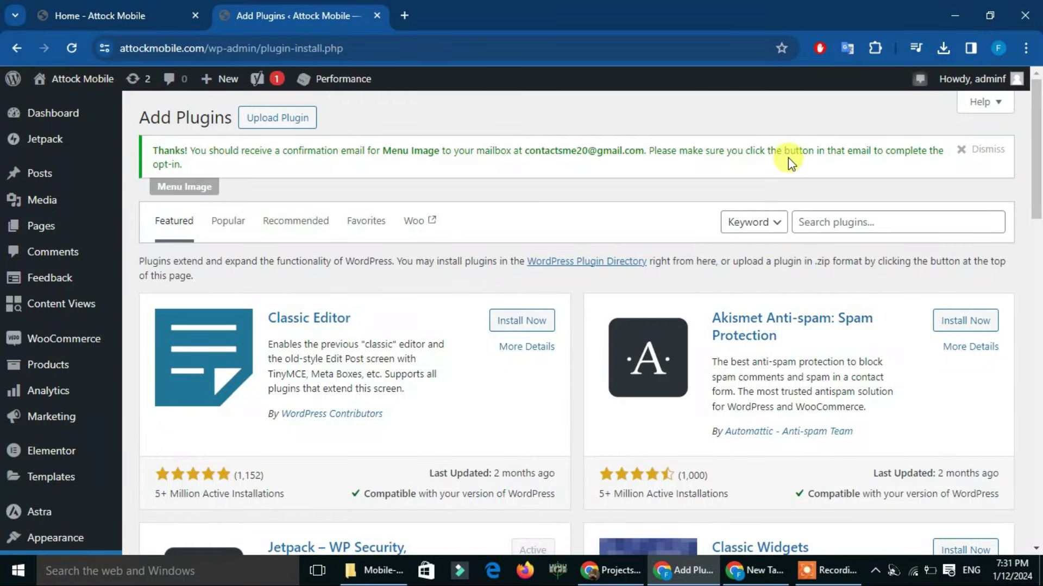
Show the Mobile-icon-footer-menu-default folder in File Explorer and select Mobile icon footer menu (default).json
mouse_move(1038, 131)
mouse_down()
mouse_move(1039, 141)
mouse_move(1039, 124)
mouse_up()
click(377, 570)
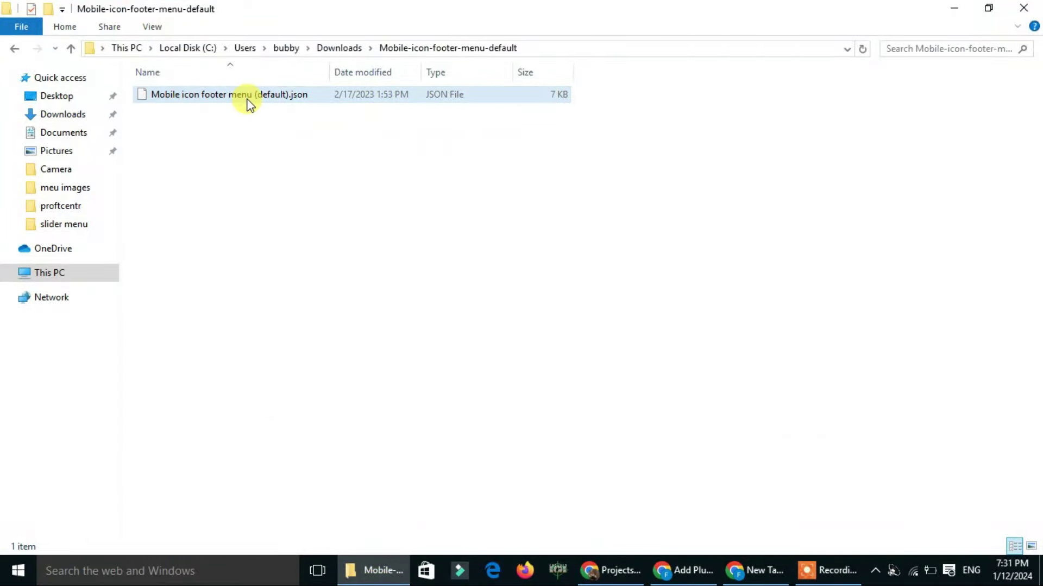
click(293, 106)
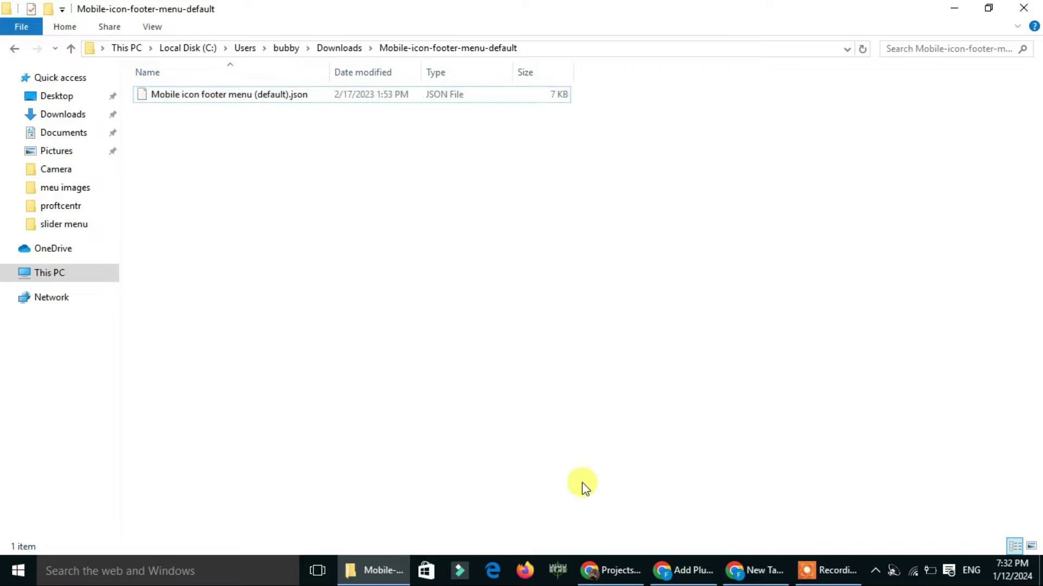
Back in WordPress admin, go to Templates > Theme Builder in the sidebar
click(694, 578)
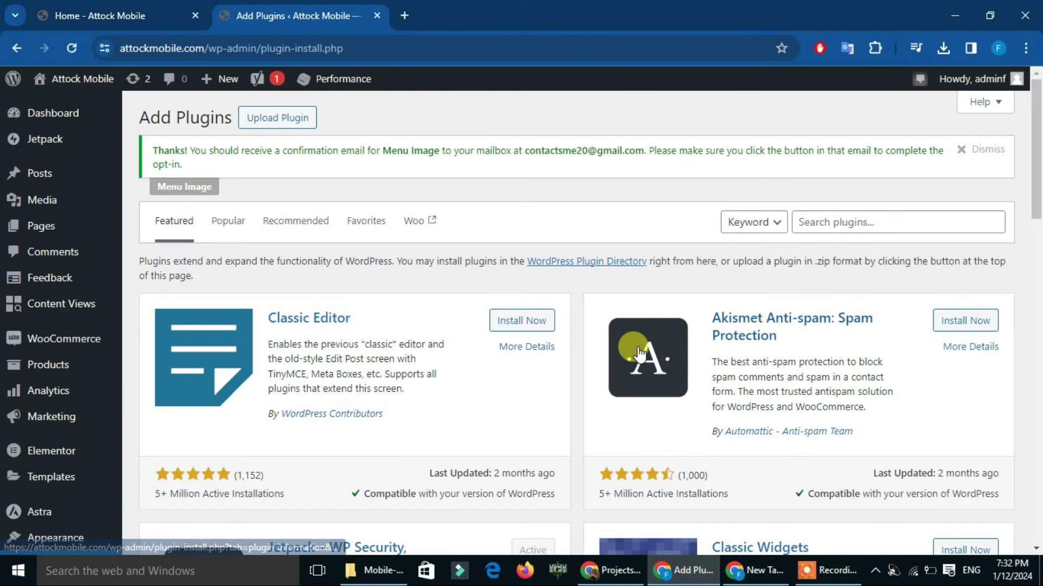
mouse_move(49, 486)
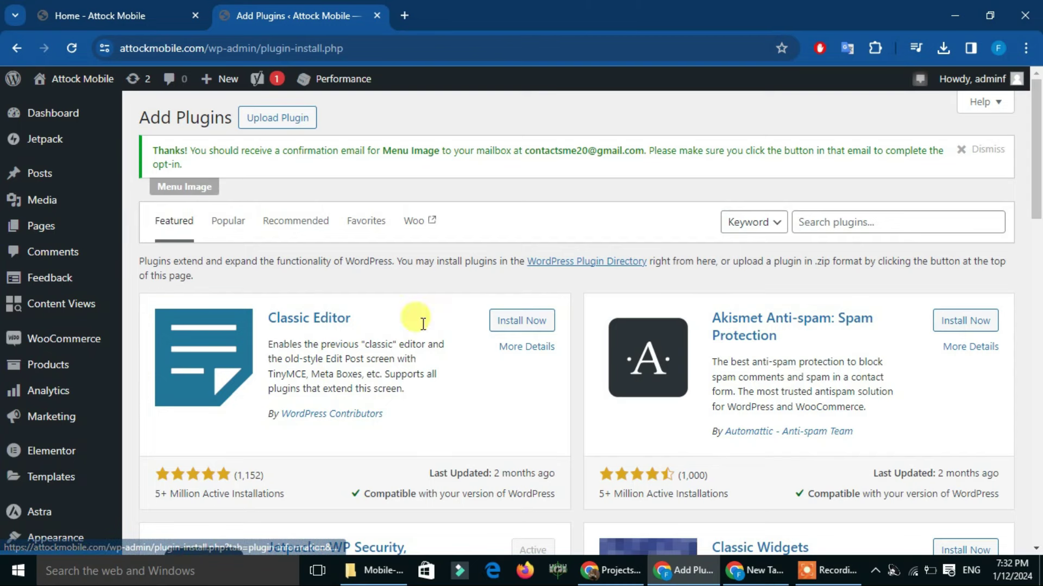
scroll(1039, 172, down, 1)
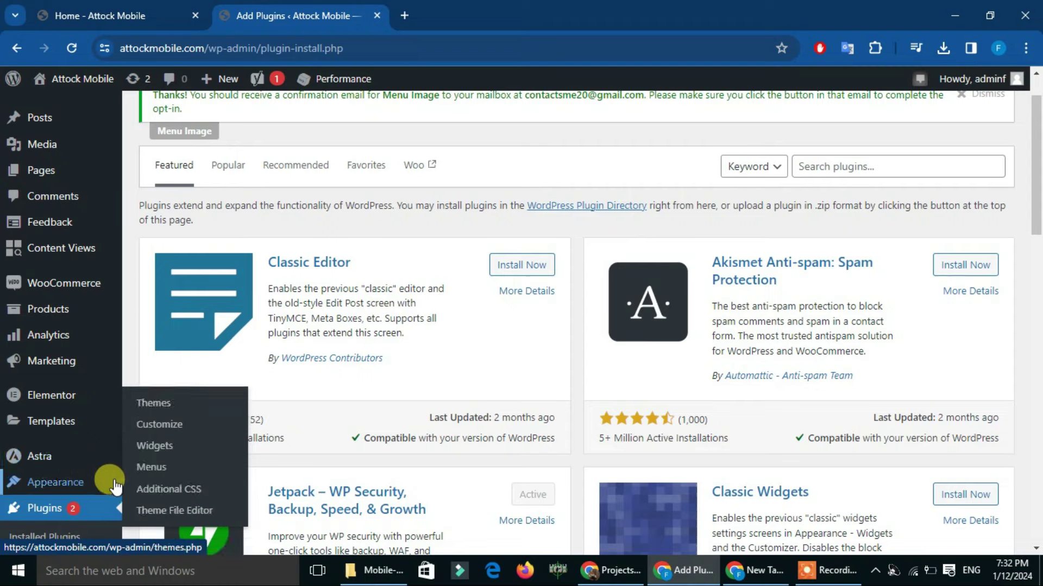
mouse_move(82, 425)
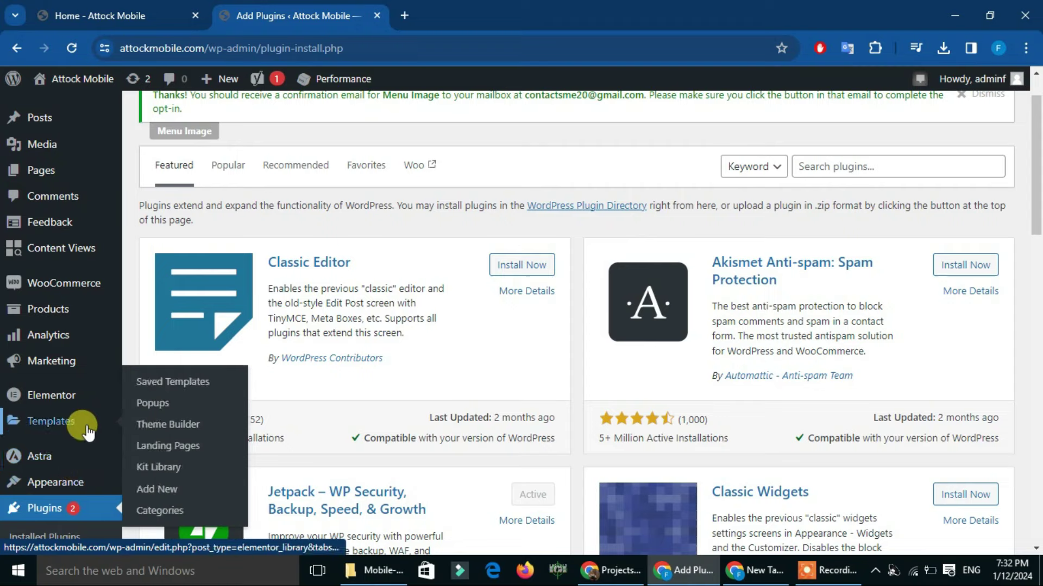
click(166, 427)
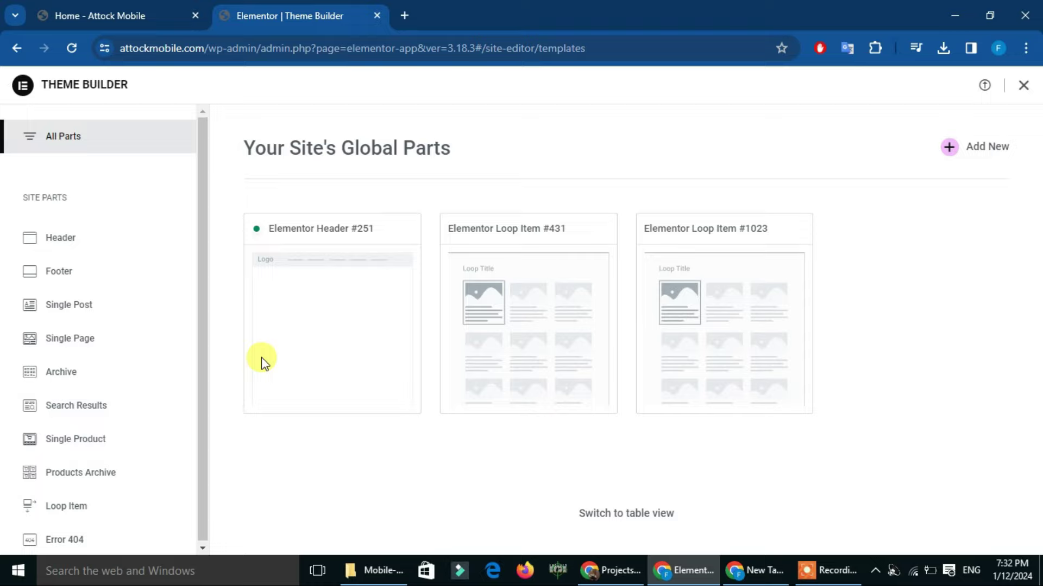
Add a new Footer template and switch its library to the Import Template panel
click(78, 274)
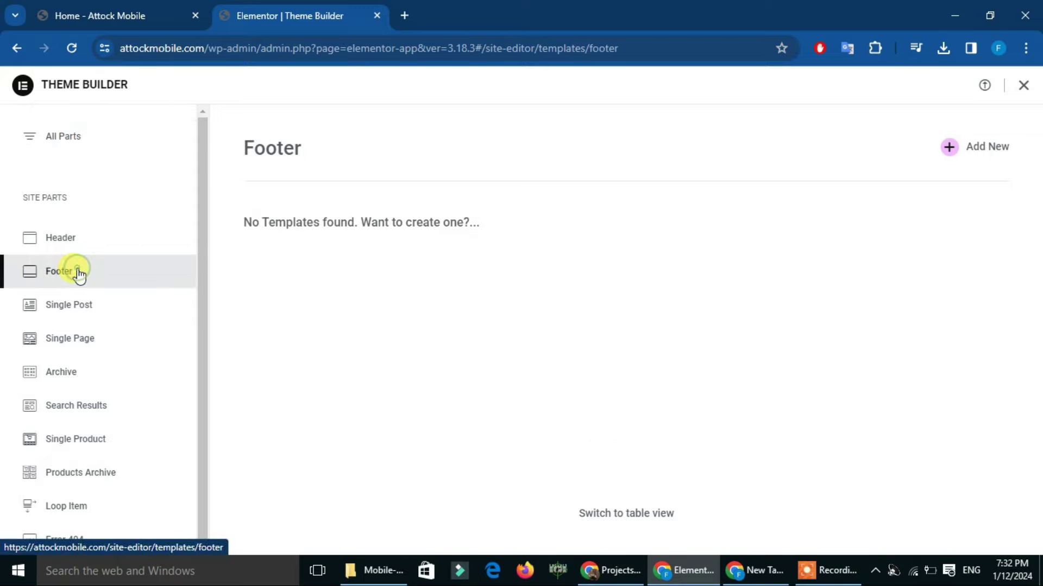
click(967, 154)
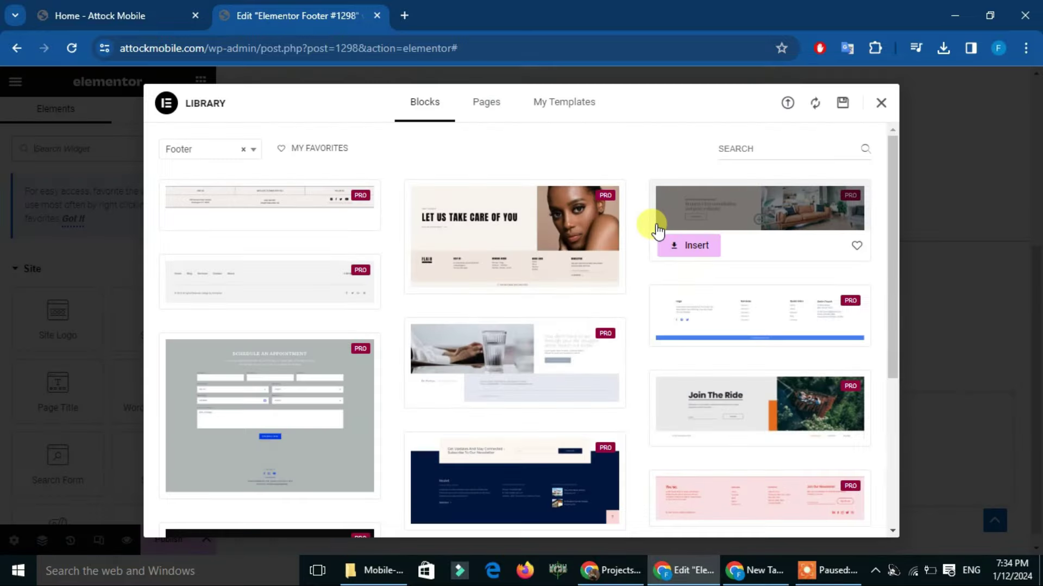
click(786, 104)
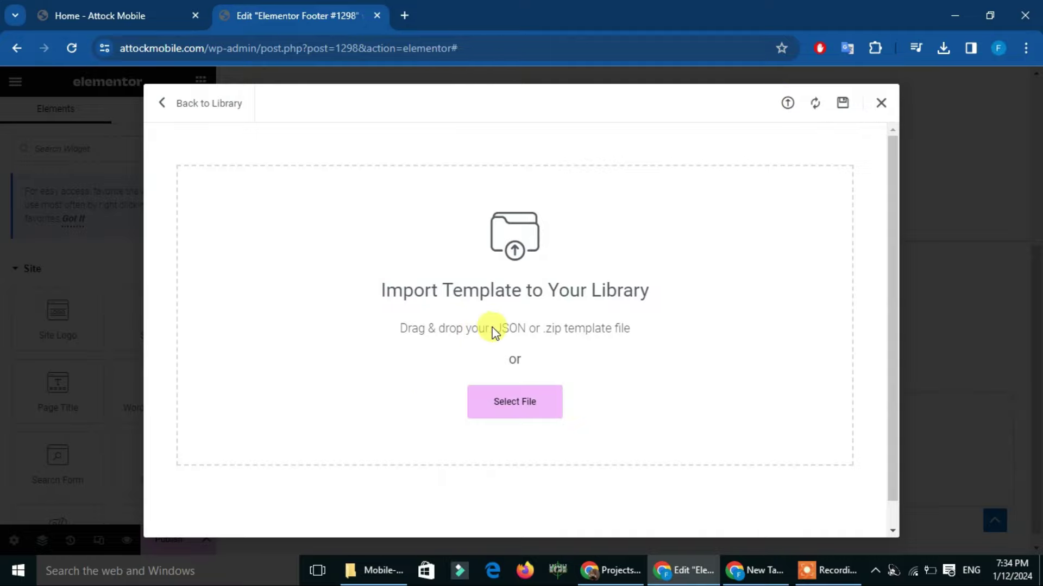
Copy the Mobile-icon-footer-menu-default folder path from File Explorer for the upload picker
click(391, 570)
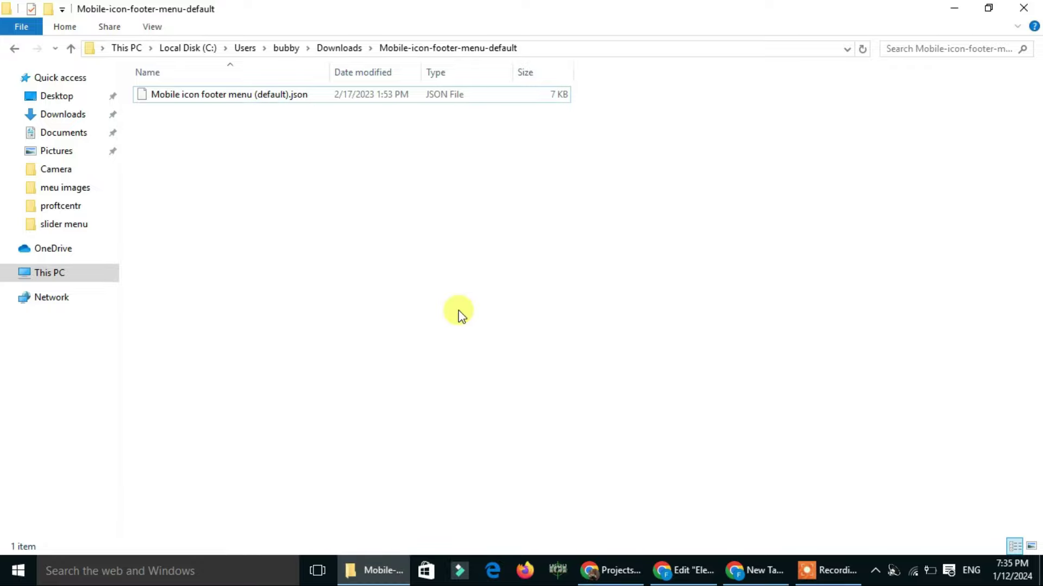
click(691, 572)
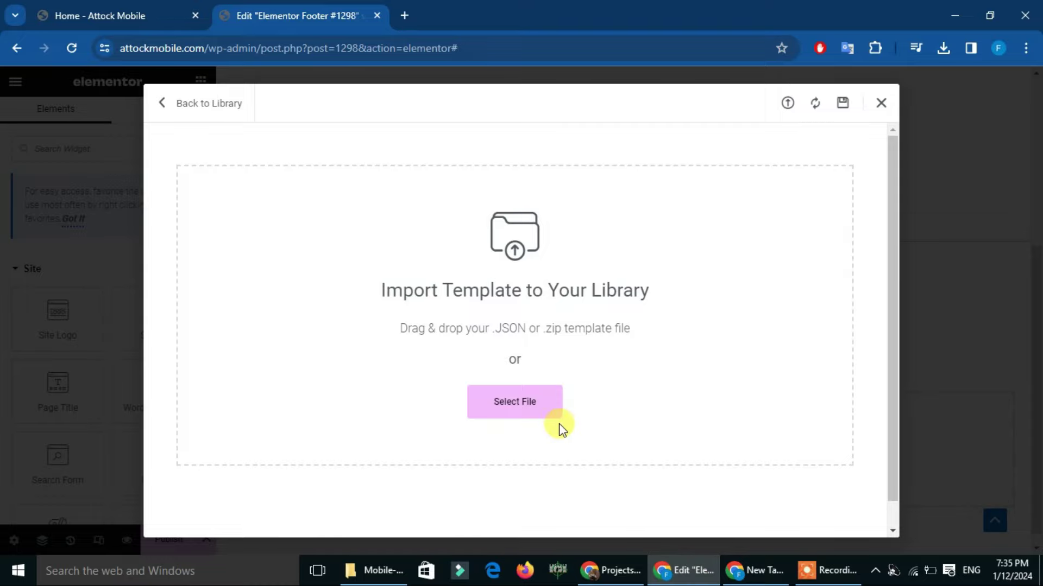
click(503, 404)
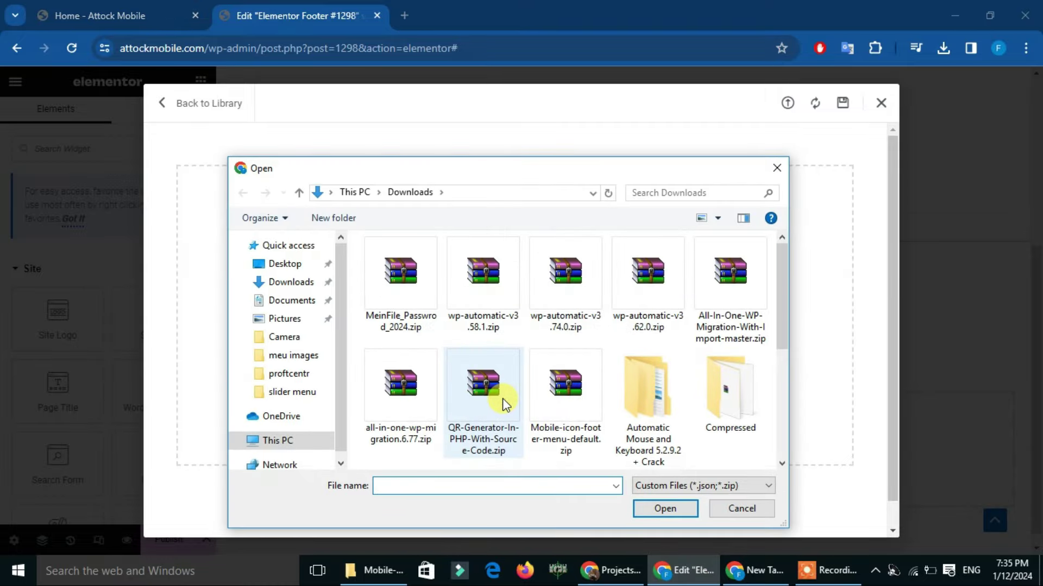
click(379, 570)
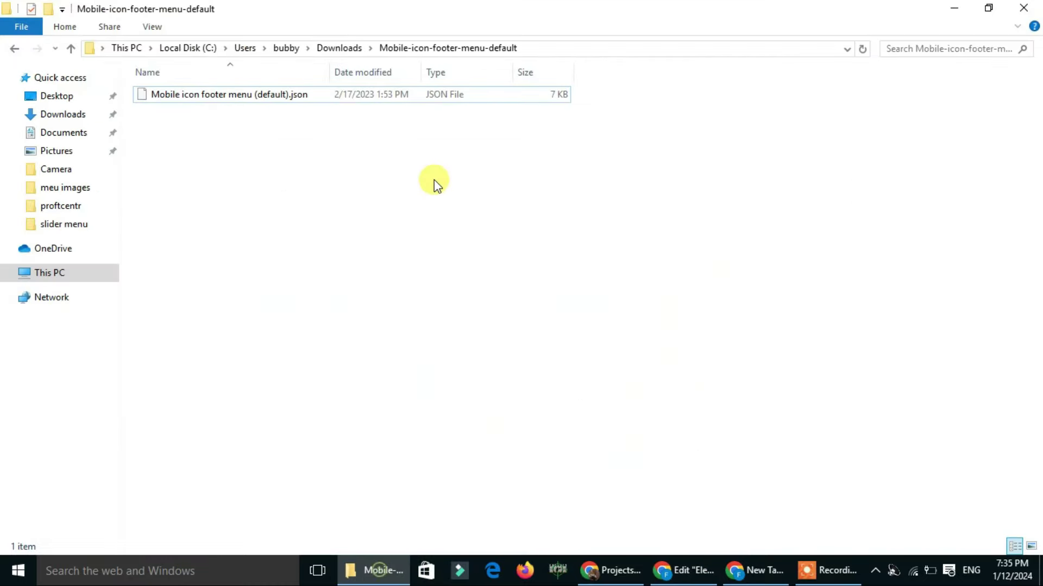
click(530, 47)
key(ctrl+c)
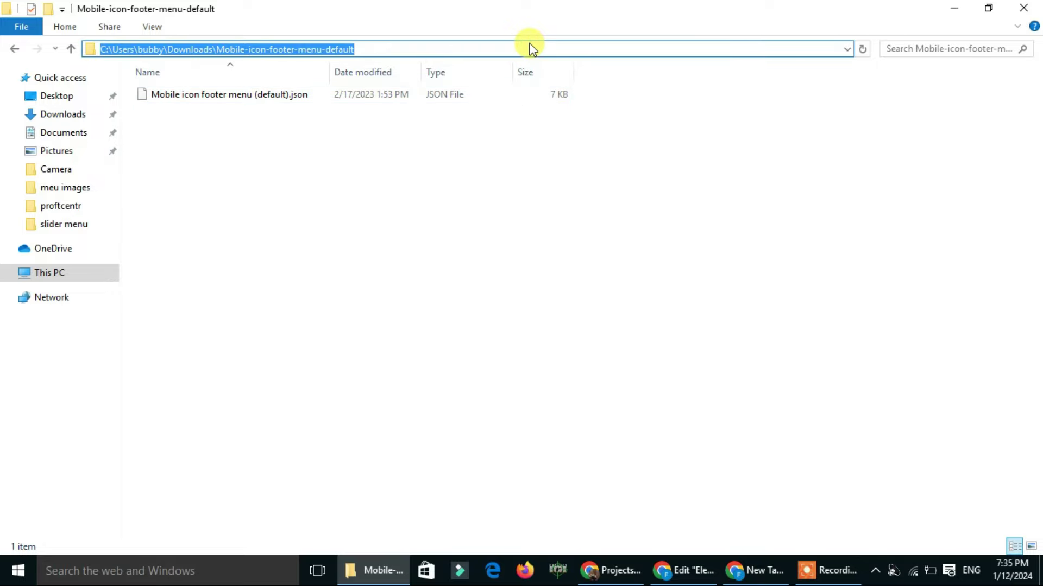
click(689, 571)
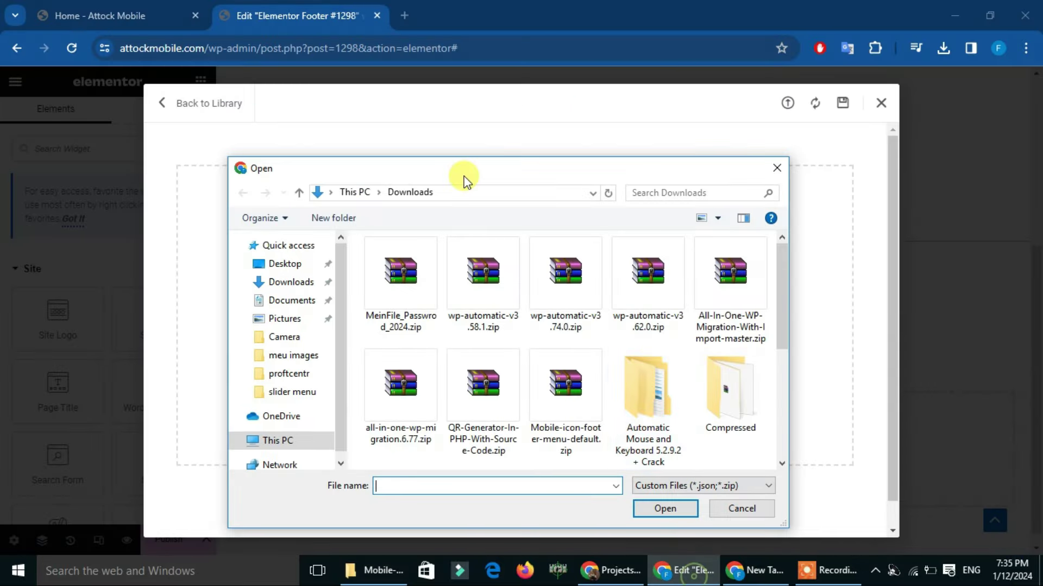
Import Mobile icon footer menu (default).json into the Elementor library, accepting the warning
click(458, 194)
key(ctrl+v)
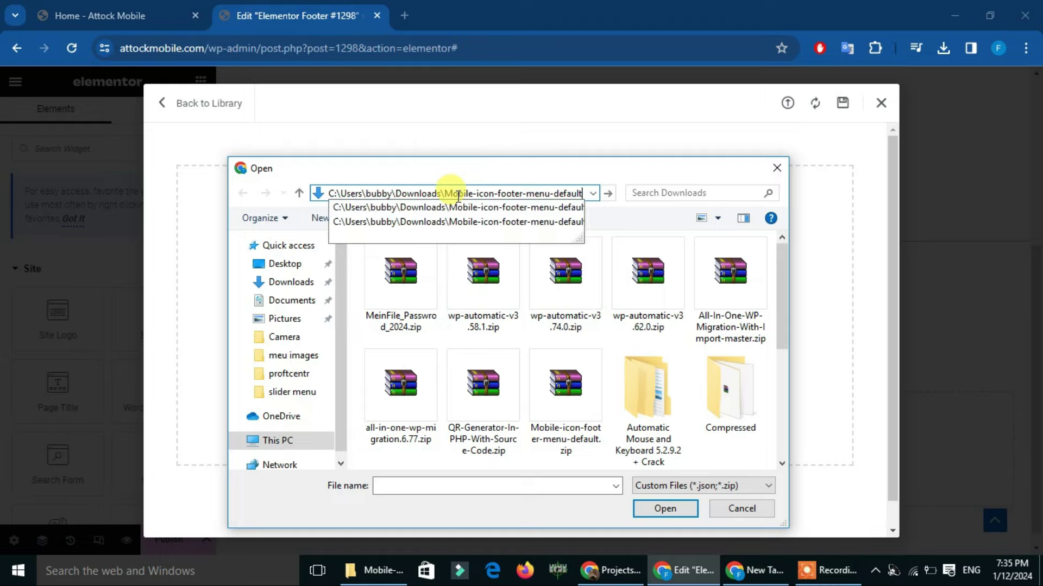
key(Return)
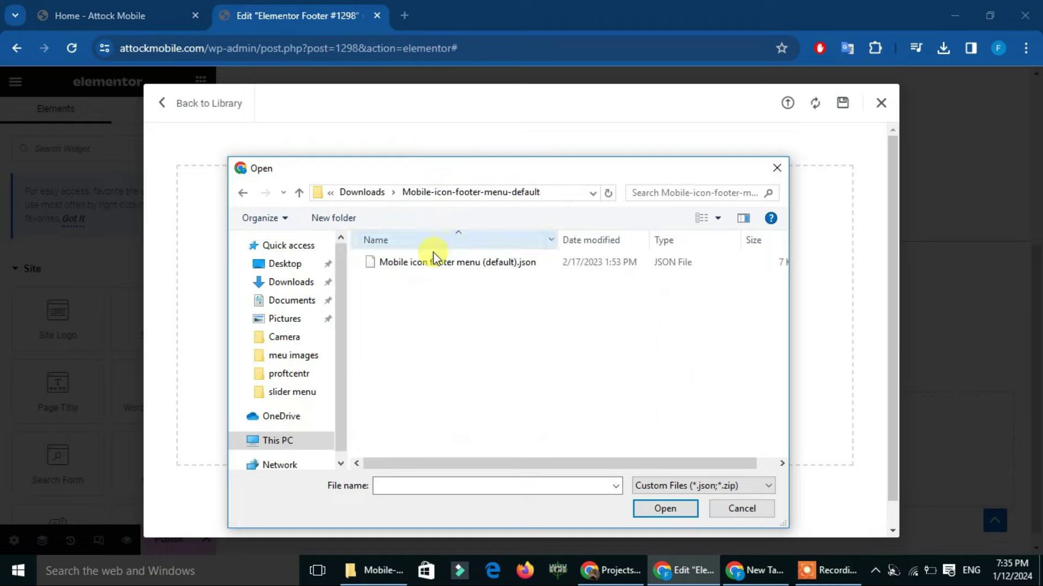
click(434, 261)
click(666, 509)
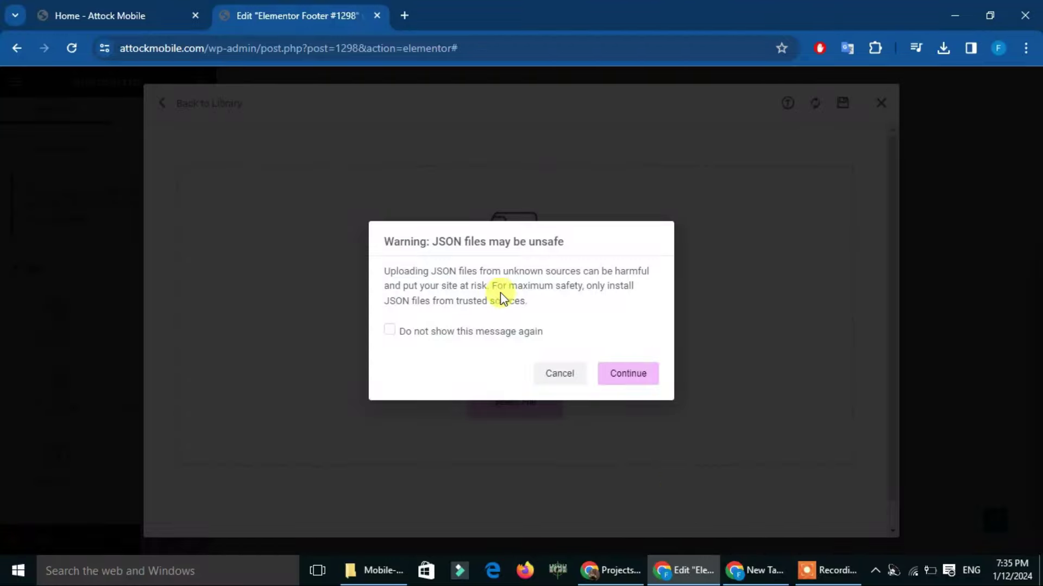
click(622, 375)
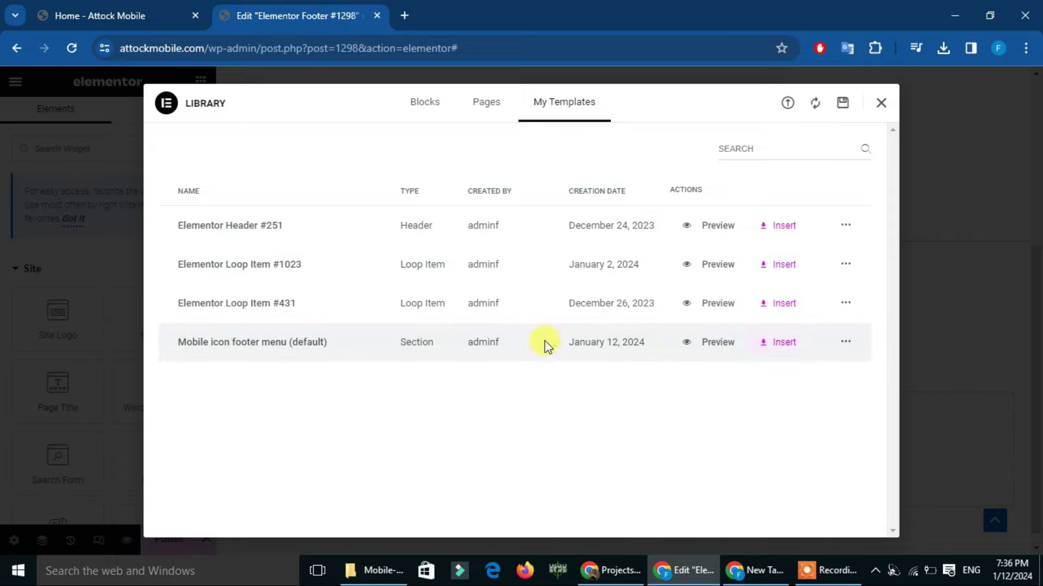
Insert the Mobile icon footer menu (default) section into Footer #1298 and edit its Call us box
click(781, 348)
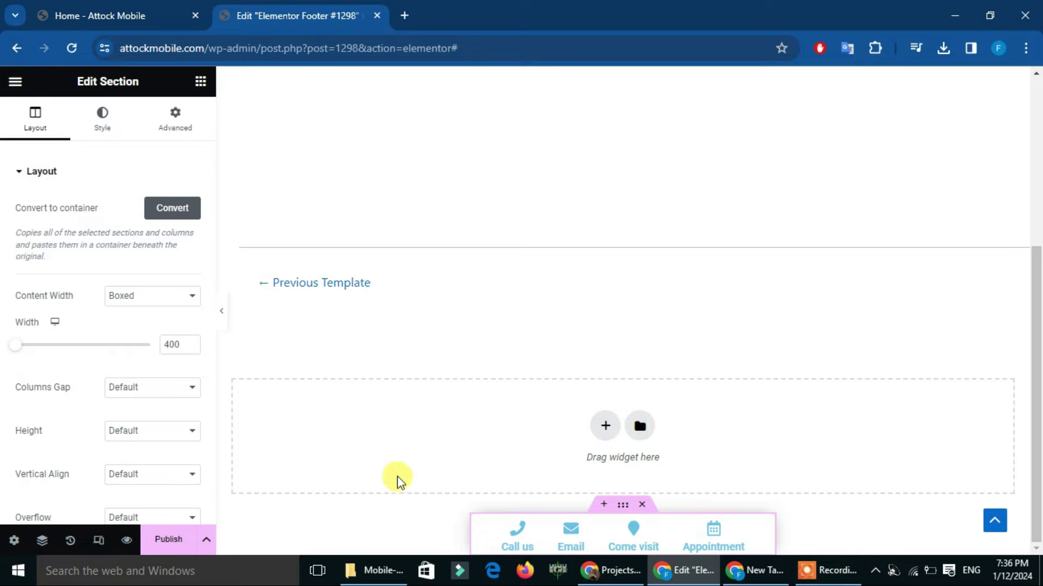
click(524, 537)
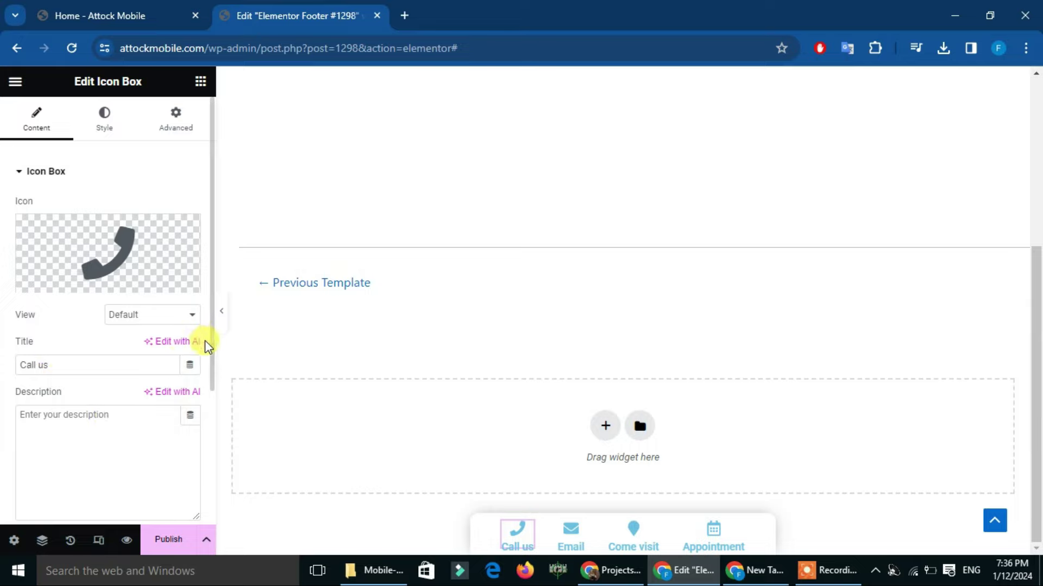
Clear the Call us description and replace its link with a new phone number
scroll(209, 375, down, 1)
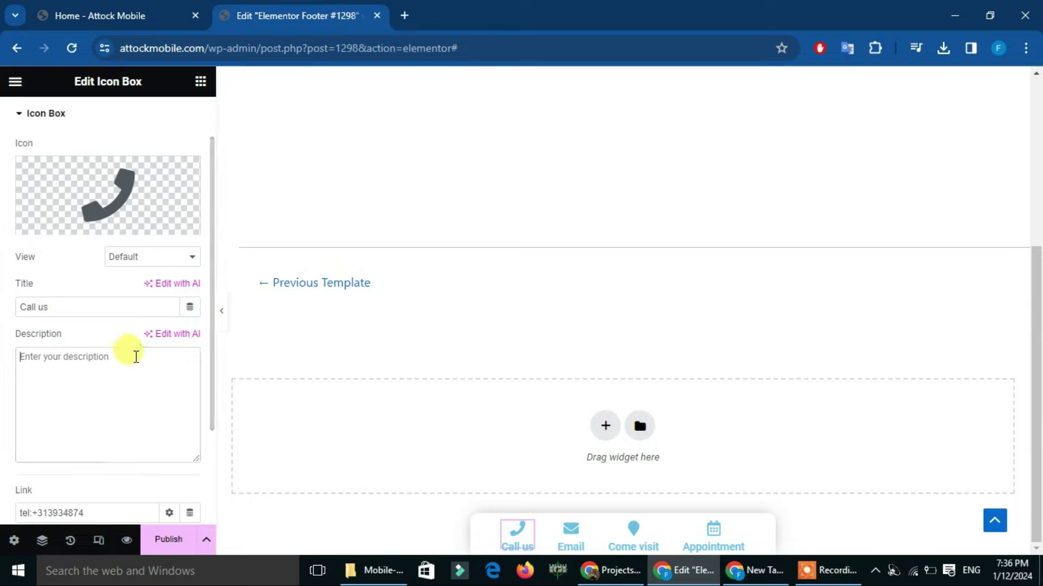
text(233)
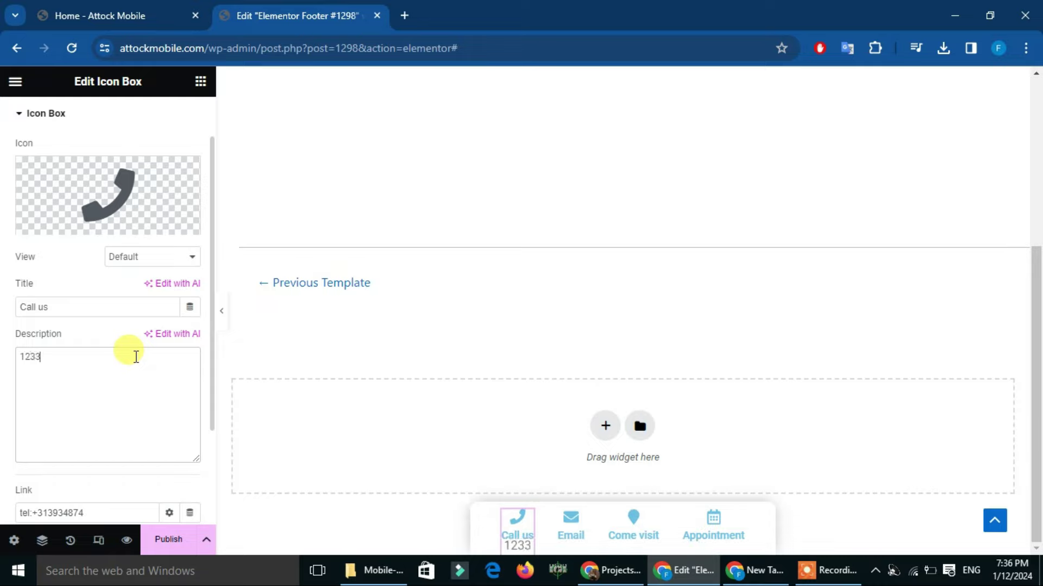
key(BackSpace)
key(BackSpace)
key(BackSpace)
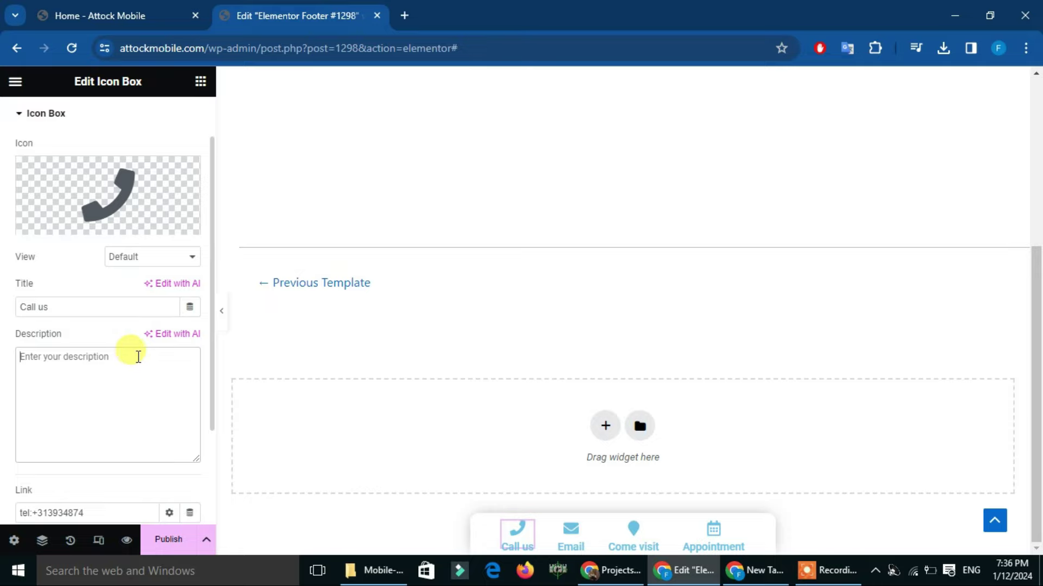
drag(209, 354, 211, 422)
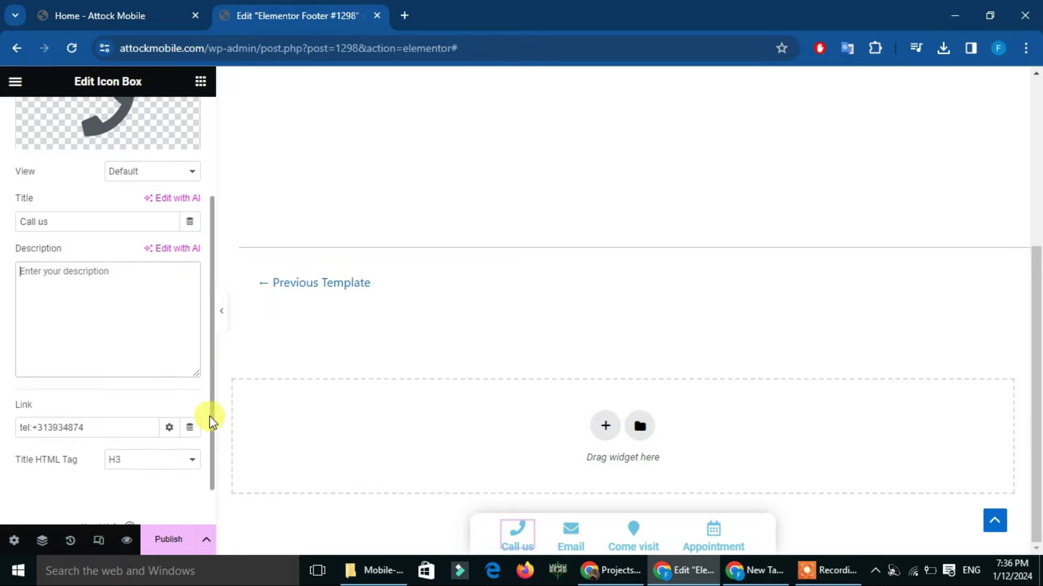
drag(98, 428, 4, 431)
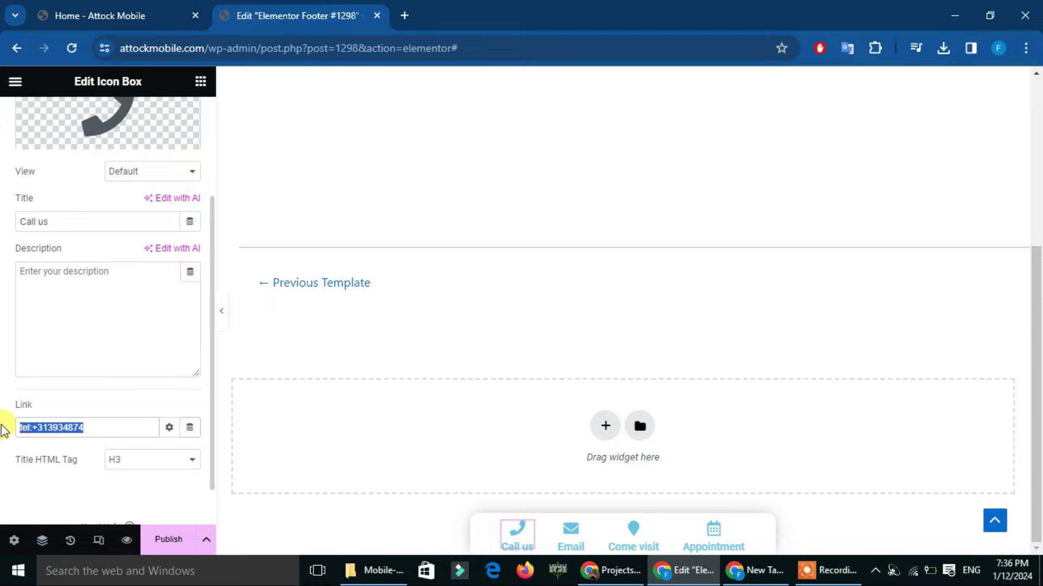
text(+92333333333)
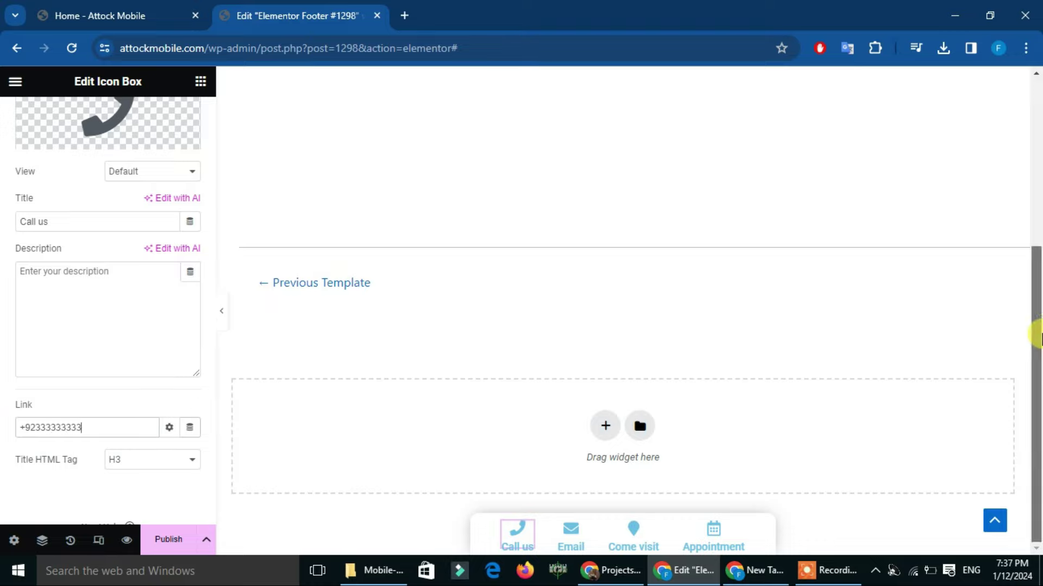
Review the Email and Come visit icon box settings
click(570, 532)
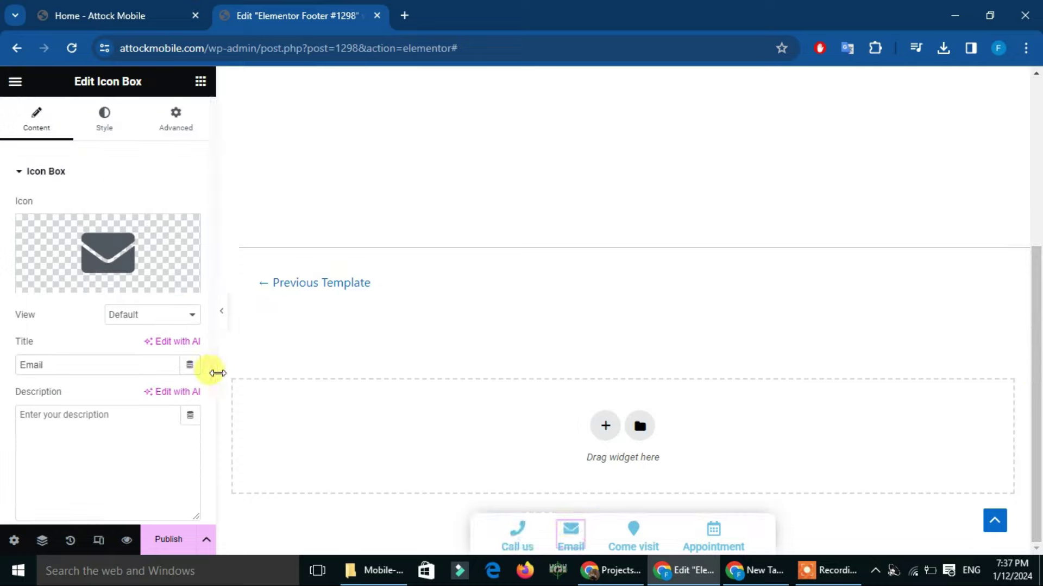
scroll(211, 394, down, 1)
scroll(210, 396, down, 2)
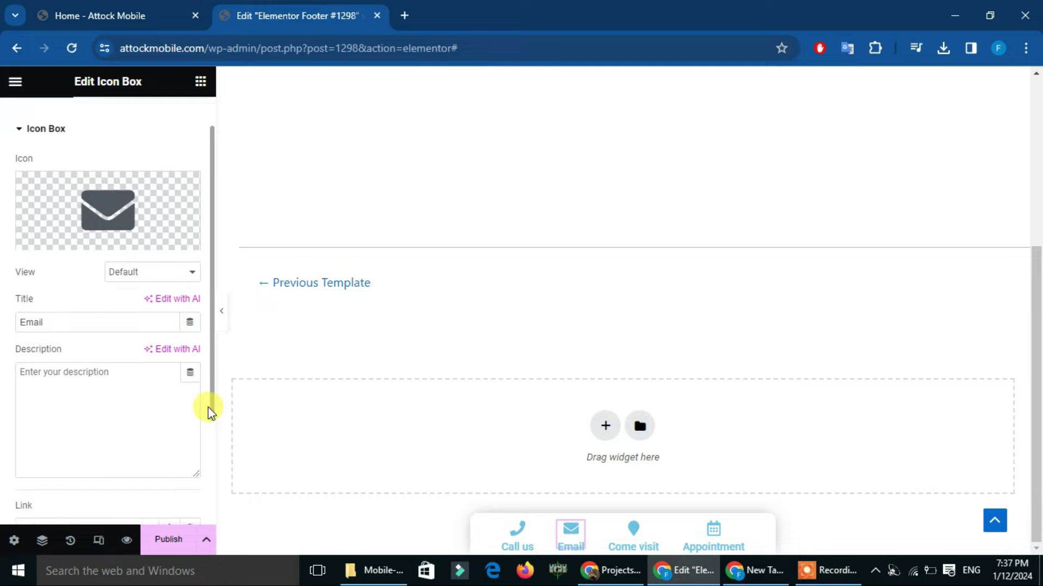
scroll(207, 407, down, 2)
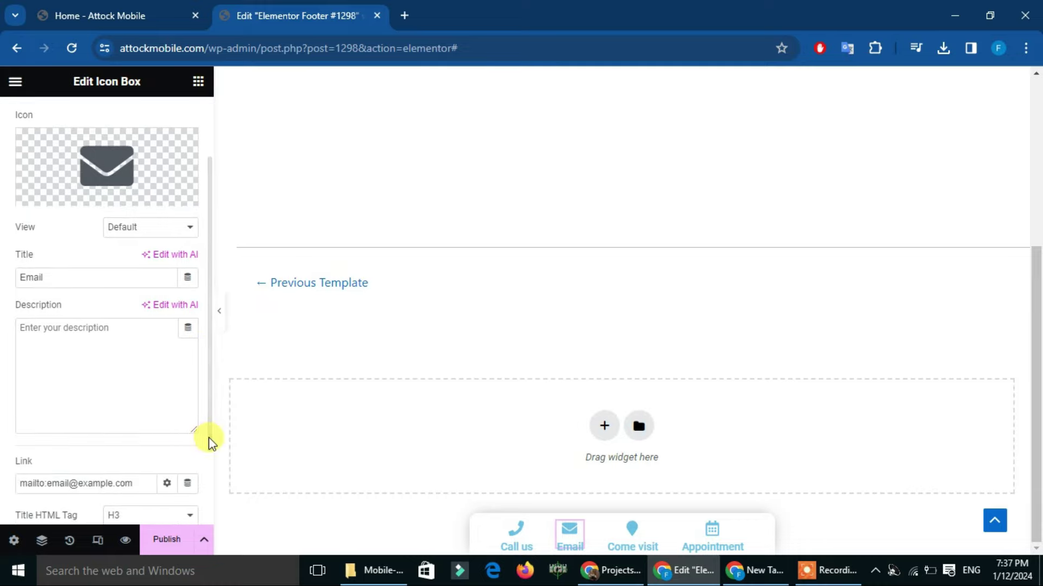
scroll(208, 438, down, 3)
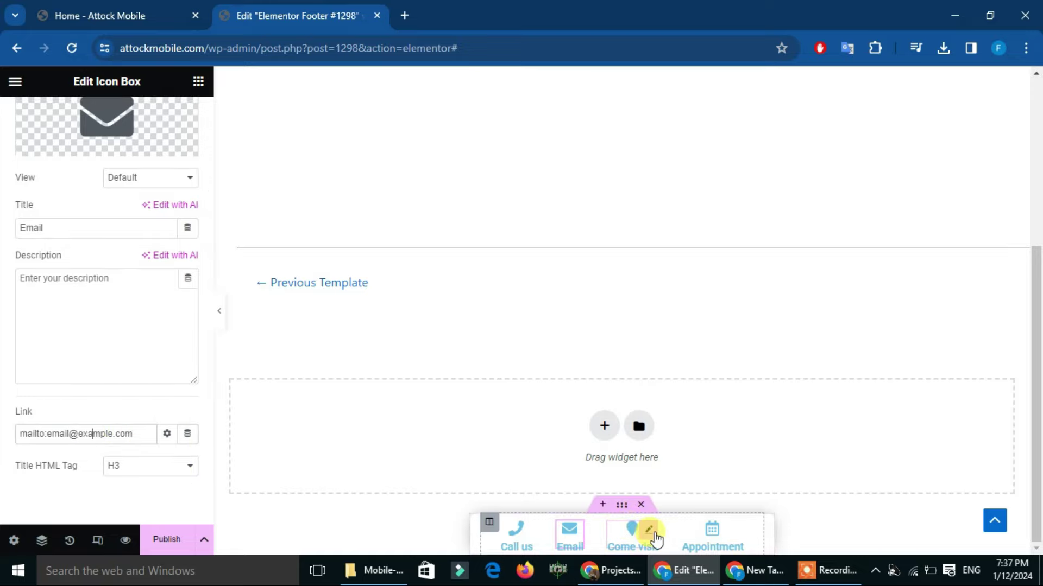
click(649, 534)
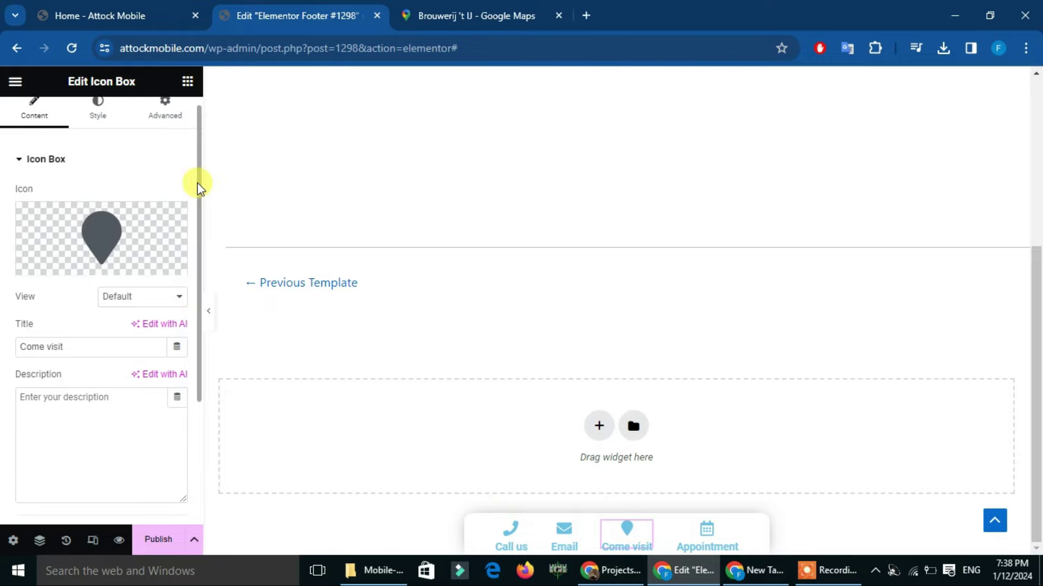
drag(197, 185, 96, 349)
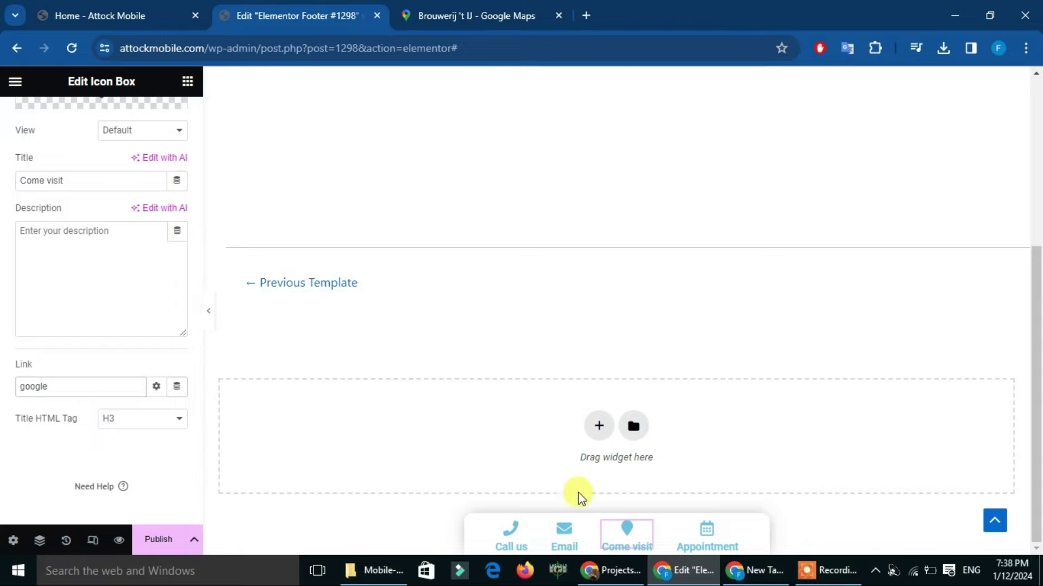
Open the Appointment icon box's settings, with its link set to #training
click(704, 544)
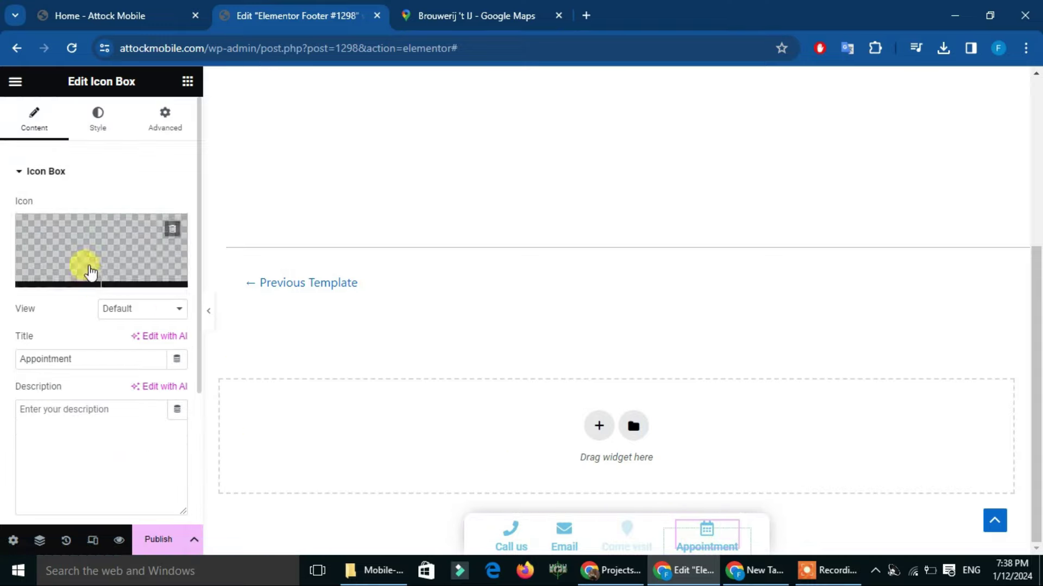
mouse_move(114, 249)
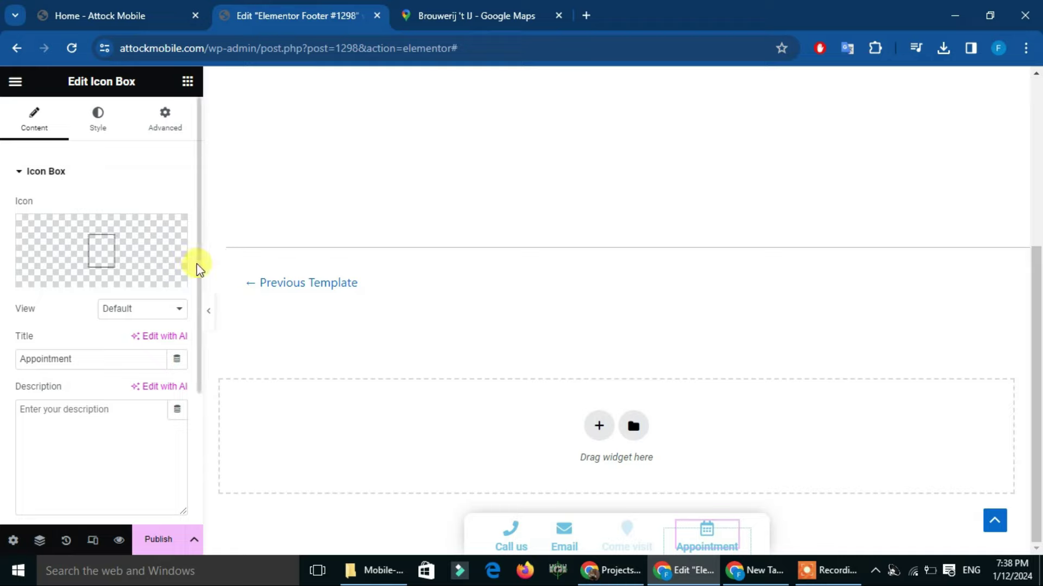
drag(198, 266, 217, 299)
scroll(163, 201, up, 3)
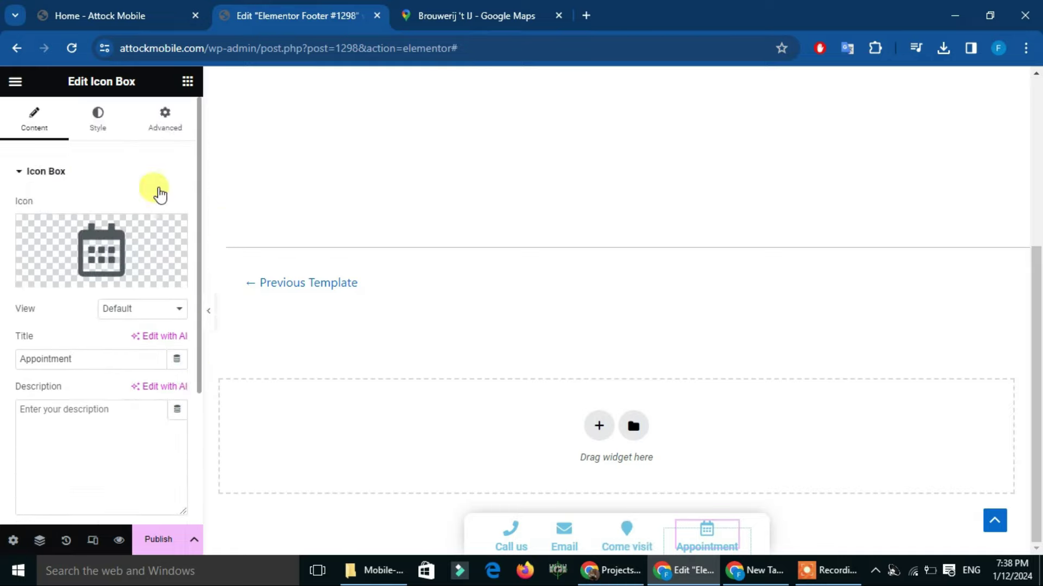
mouse_move(111, 239)
scroll(105, 271, down, 1)
scroll(84, 263, up, 1)
scroll(71, 269, down, 1)
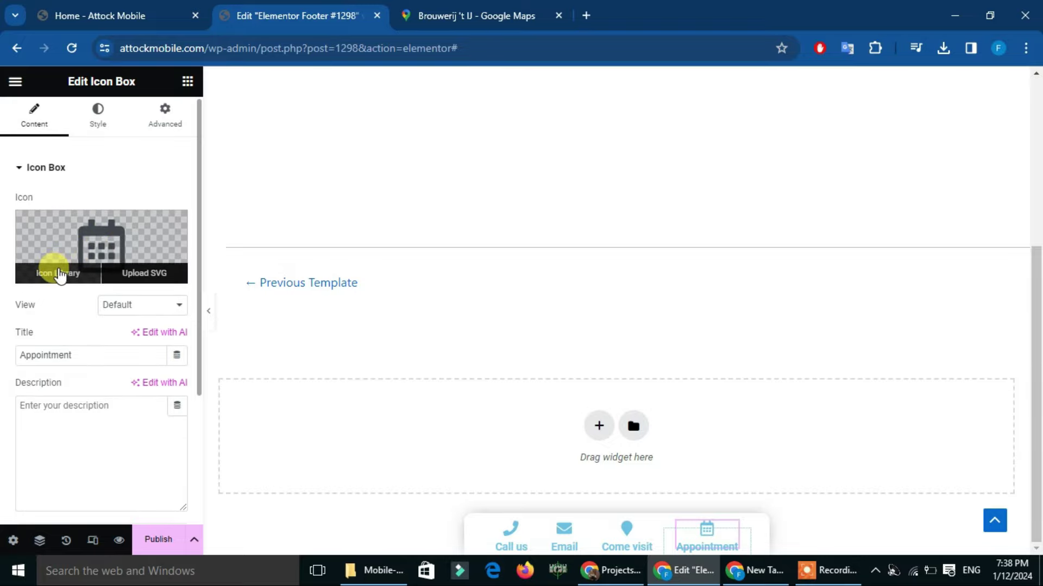
Dismiss the Appointment icon library unchanged and reselect the Call us icon box
click(59, 273)
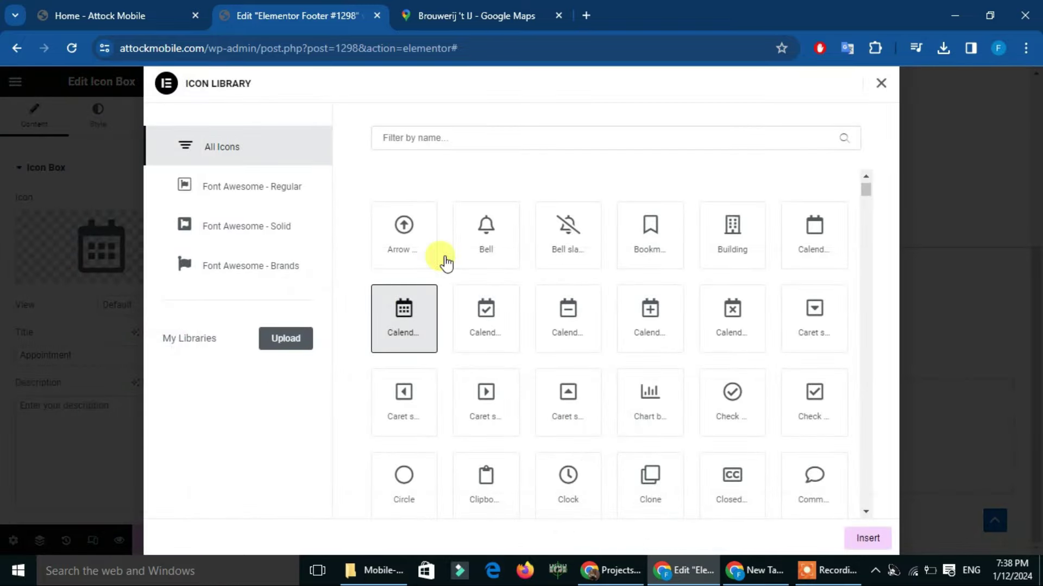
click(882, 85)
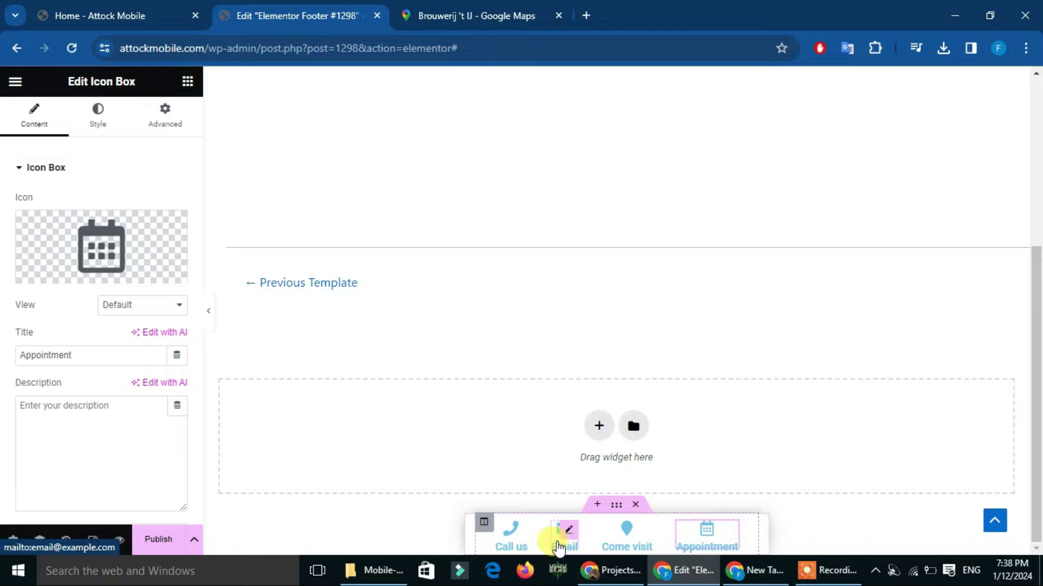
click(521, 541)
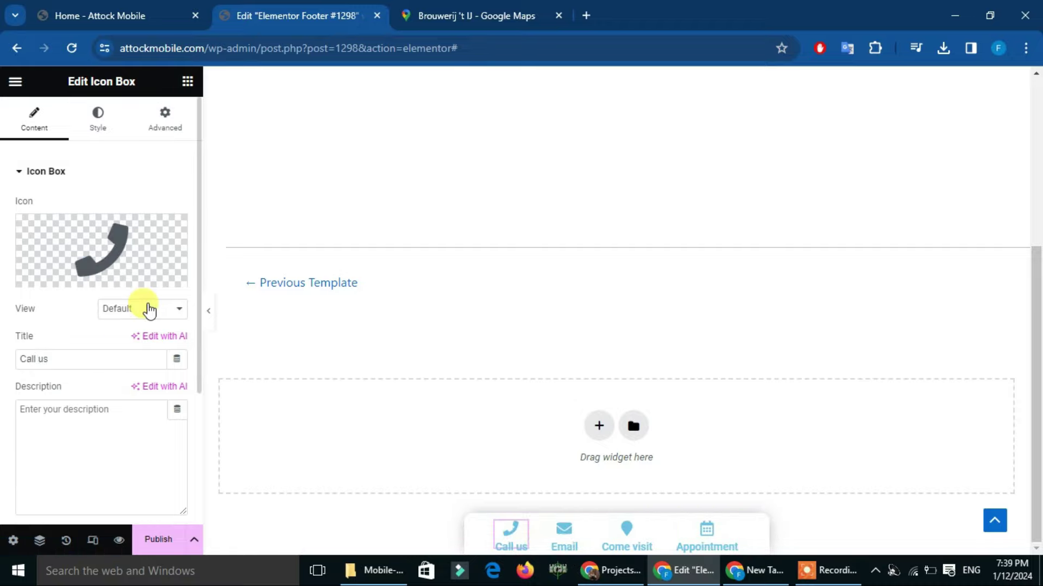
Search the Icon Library for 'wha' and insert the first WhatsApp icon
mouse_move(126, 266)
click(52, 278)
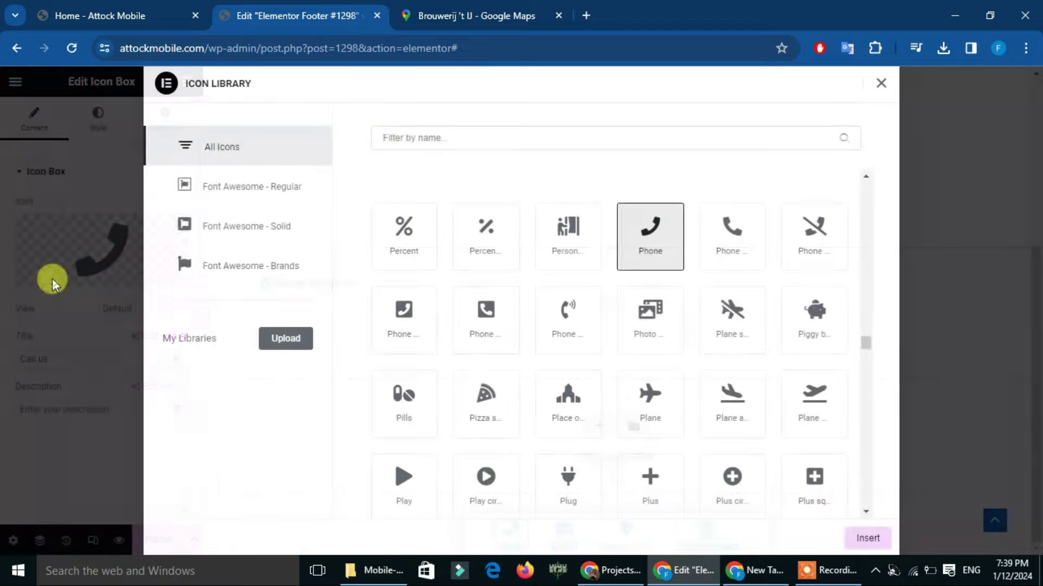
click(457, 135)
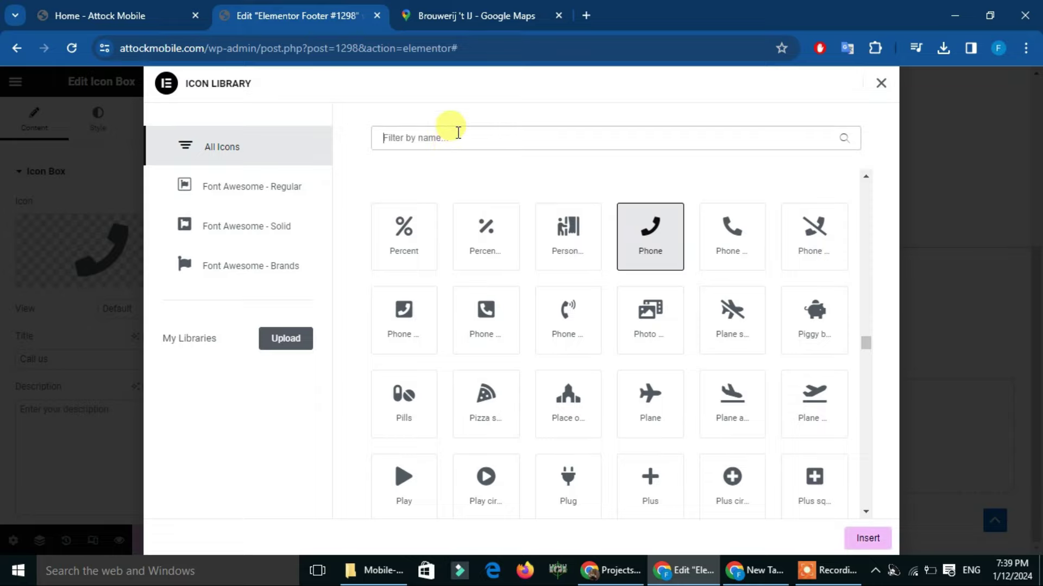
text(wha)
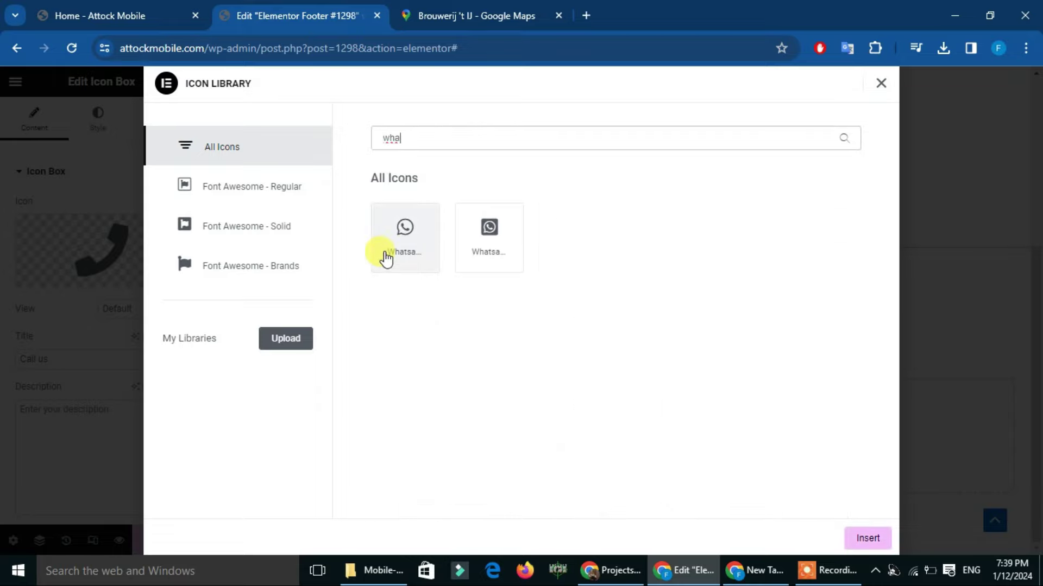
click(389, 259)
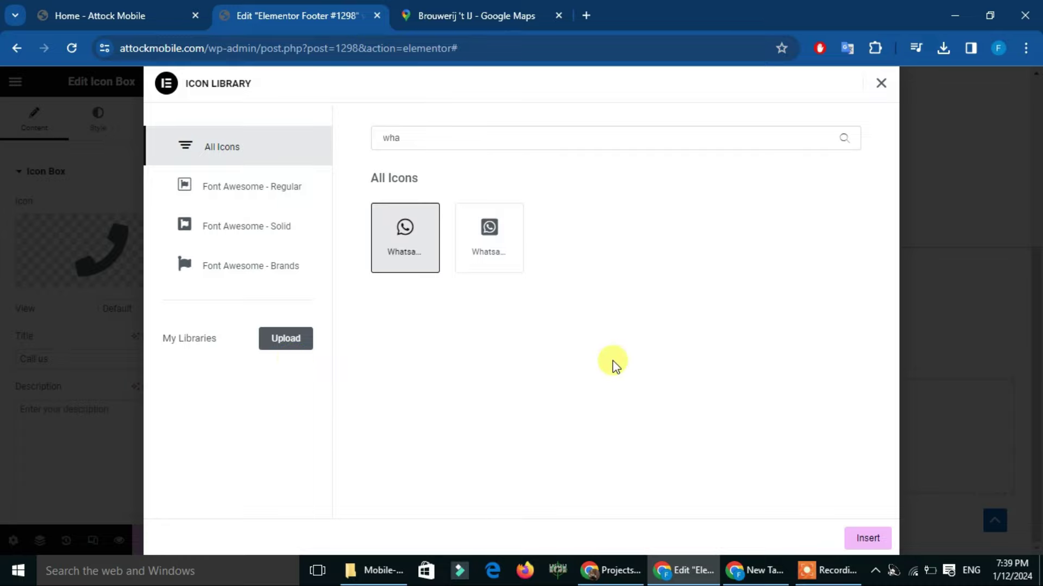
click(867, 538)
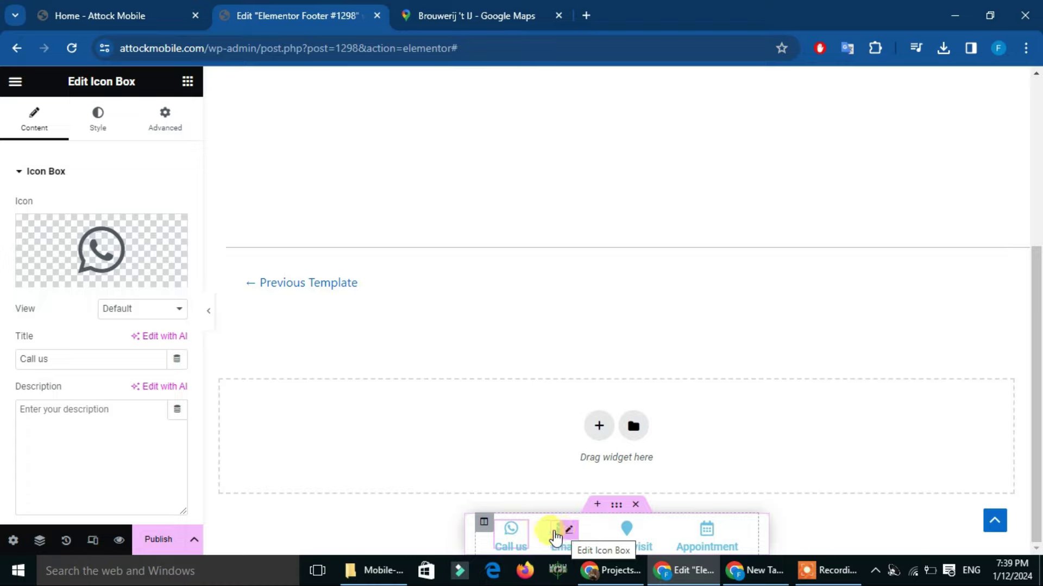
Publish Footer #1298 with an Include / Entire Site display condition
click(153, 539)
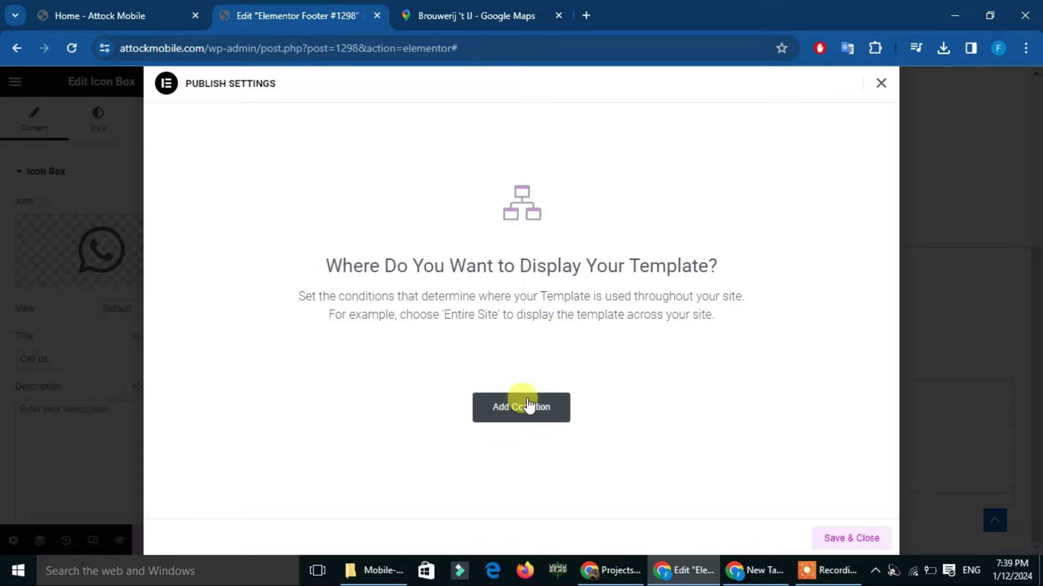
click(557, 416)
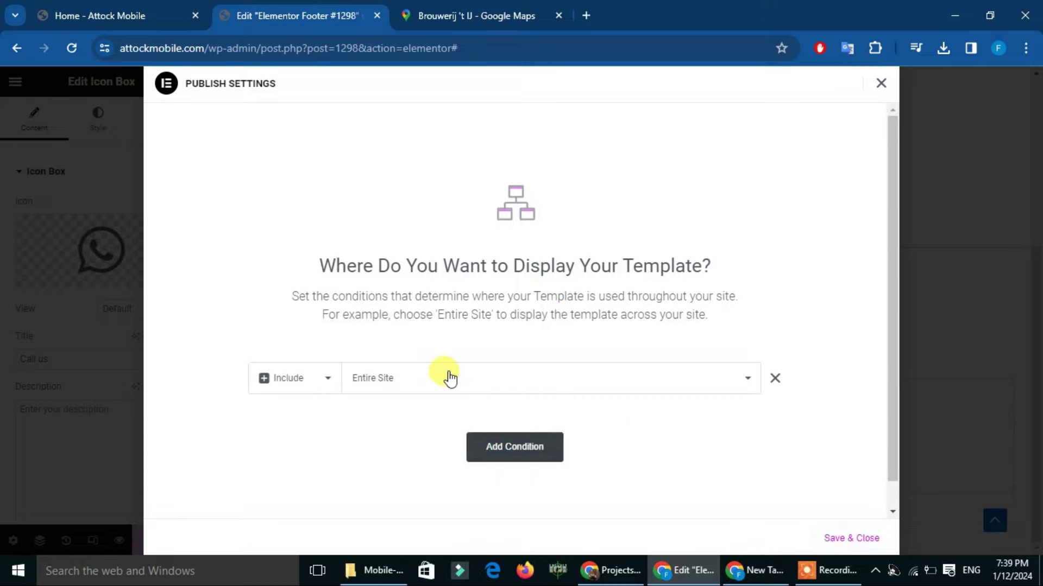
click(836, 539)
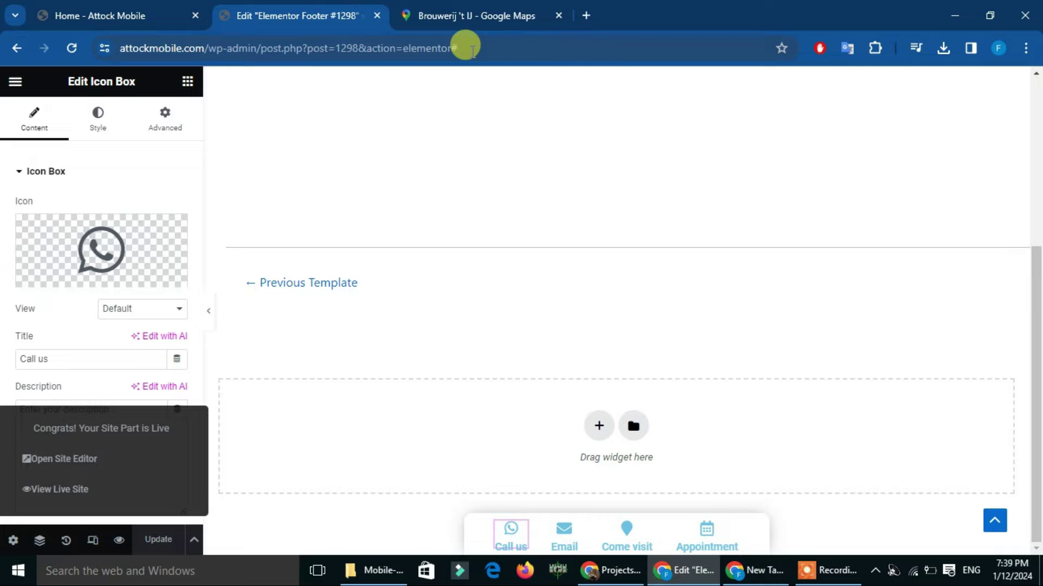
click(585, 15)
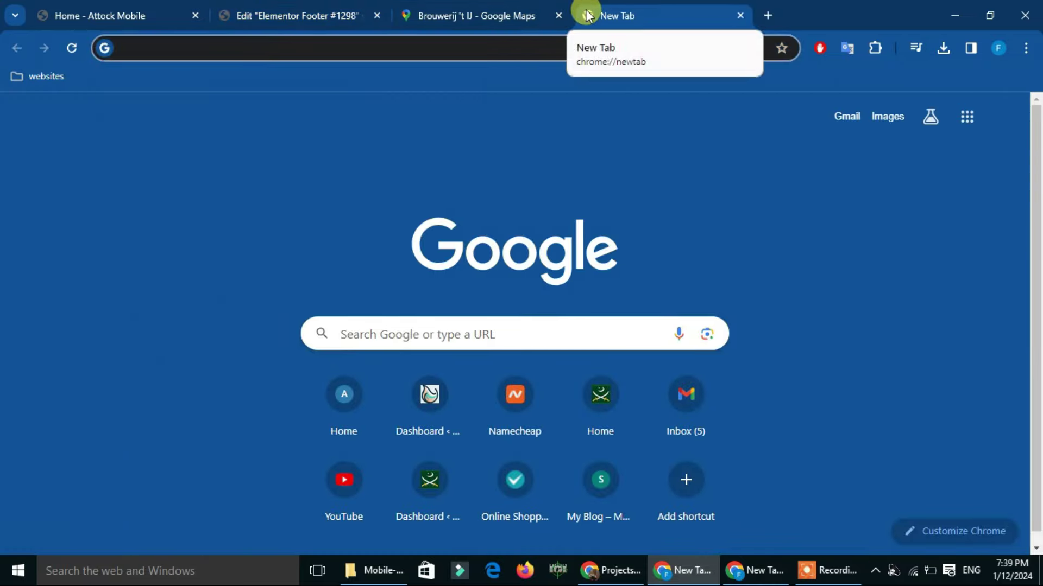
Load attockmobile.com, check the icon footer, and open Inspect developer tools
text(at)
key(Return)
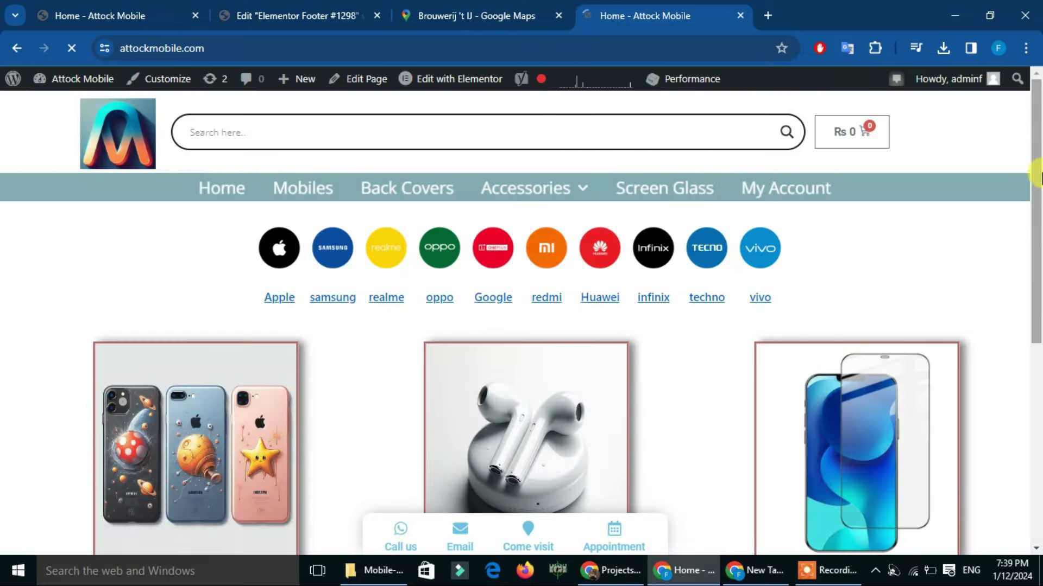
drag(1033, 116, 1031, 478)
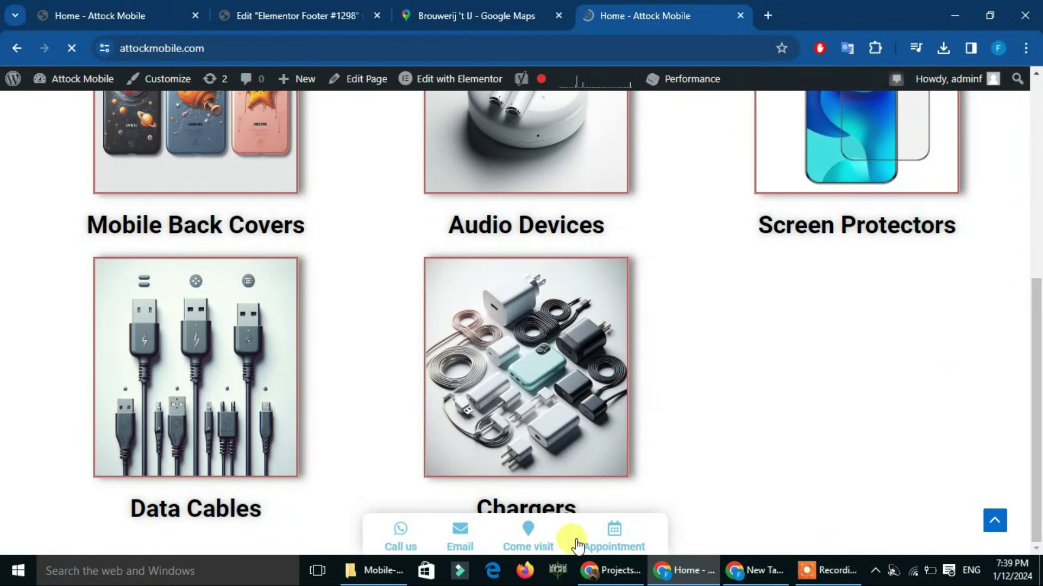
key(ctrl+minus)
key(ctrl+minus)
key(ctrl+minus)
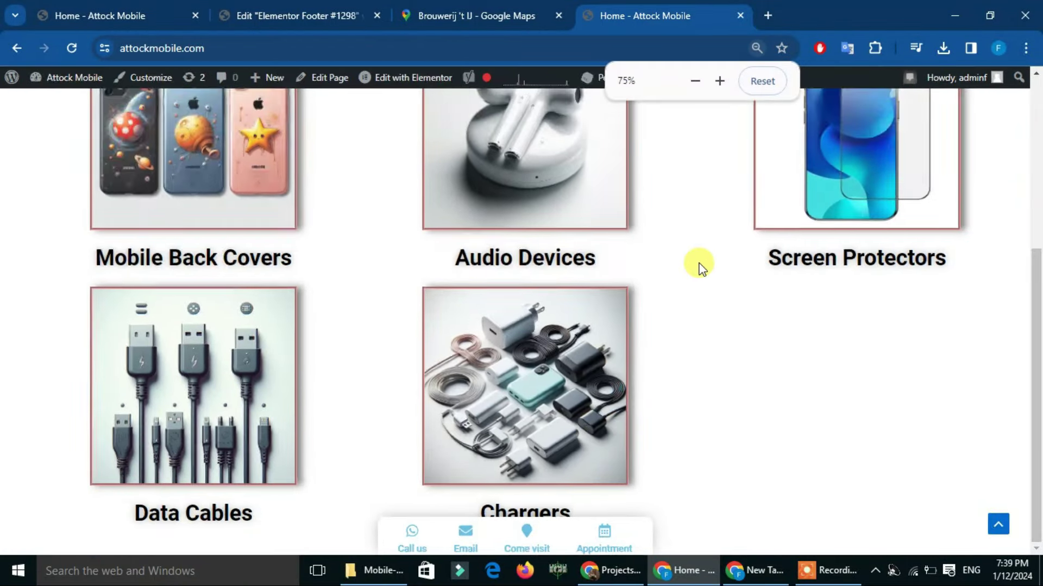
key(ctrl+0)
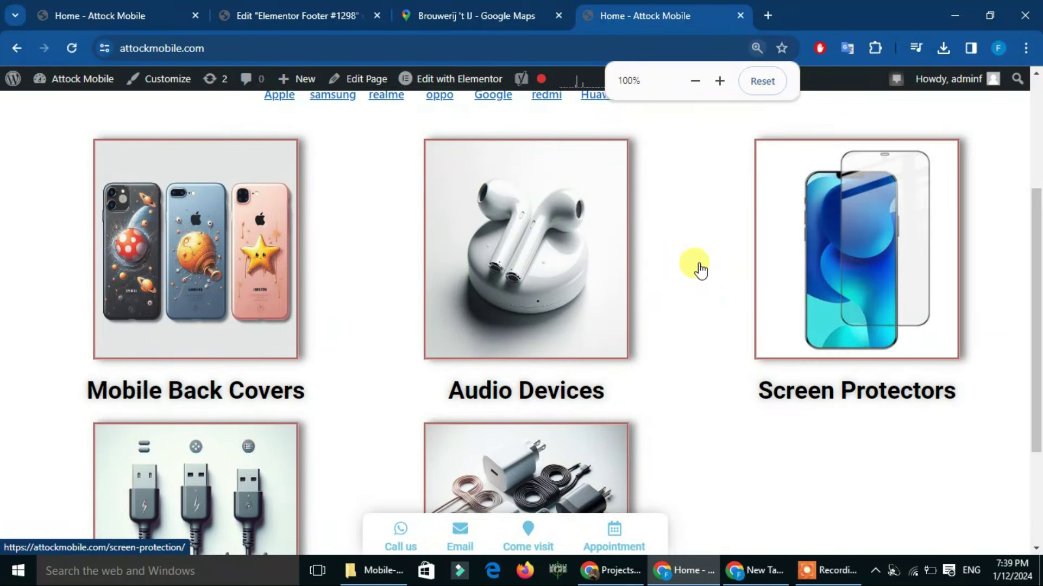
right_click(716, 199)
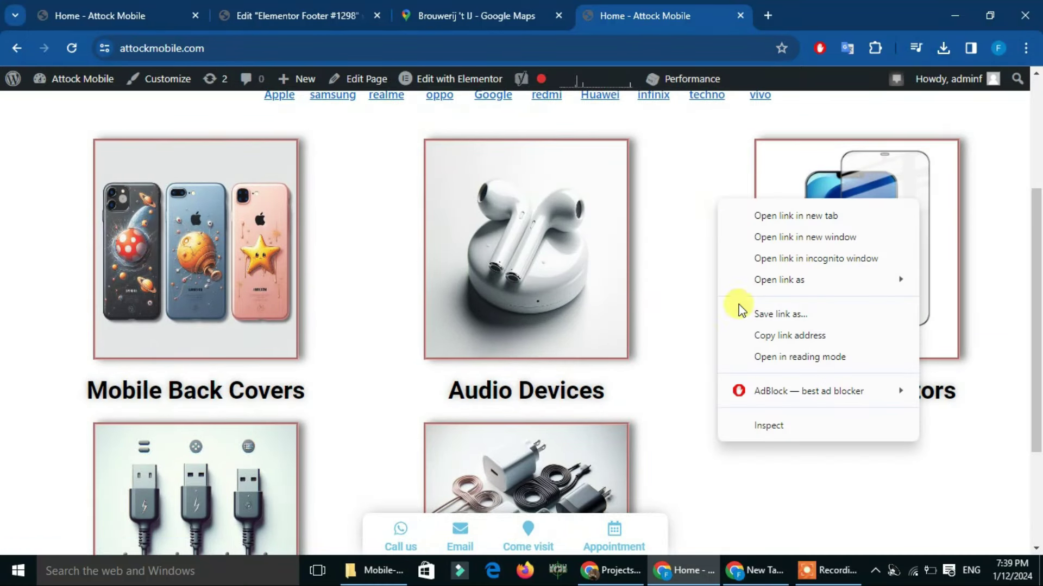
click(766, 426)
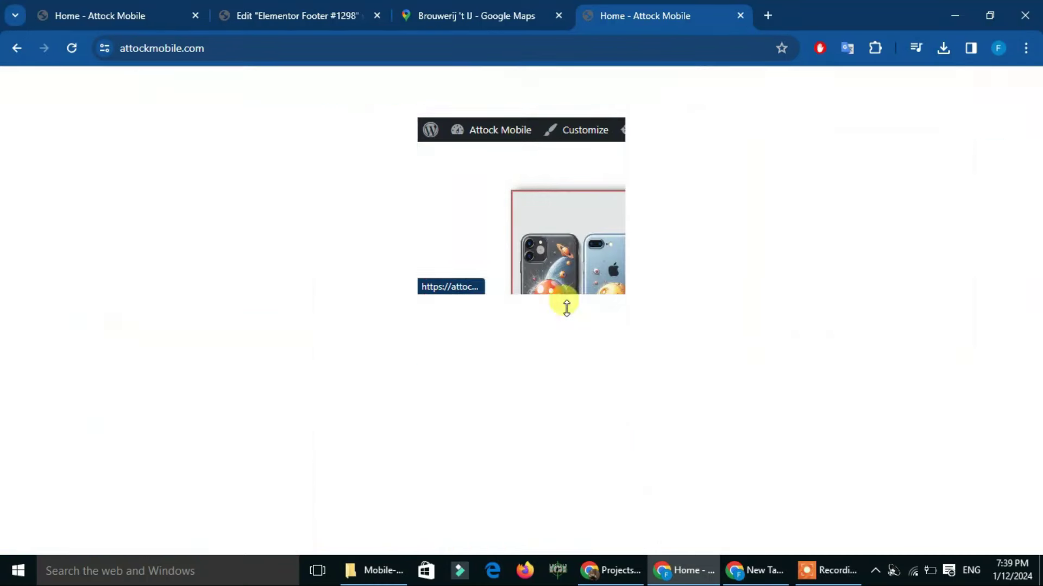
Resize the DevTools phone viewport to about 322 × 481, scroll to the icon footer, then return to the footer editor
click(12, 321)
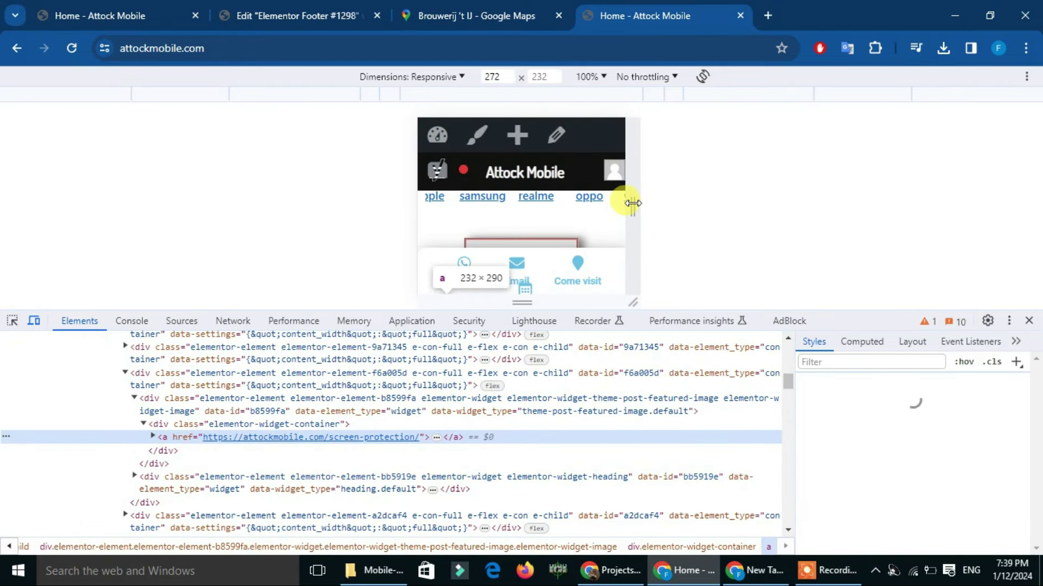
scroll(592, 145, down, 1)
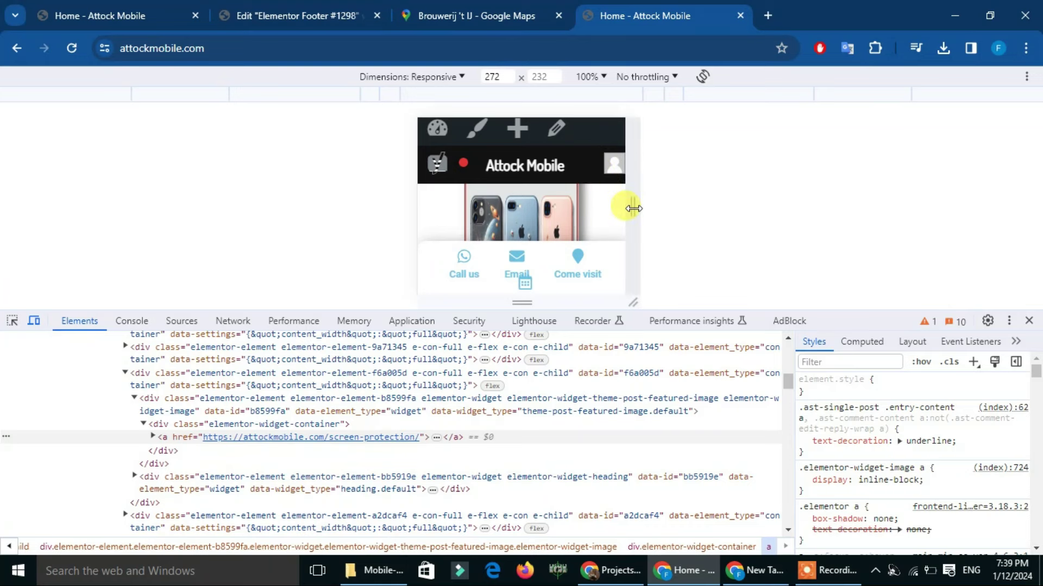
drag(633, 208, 616, 298)
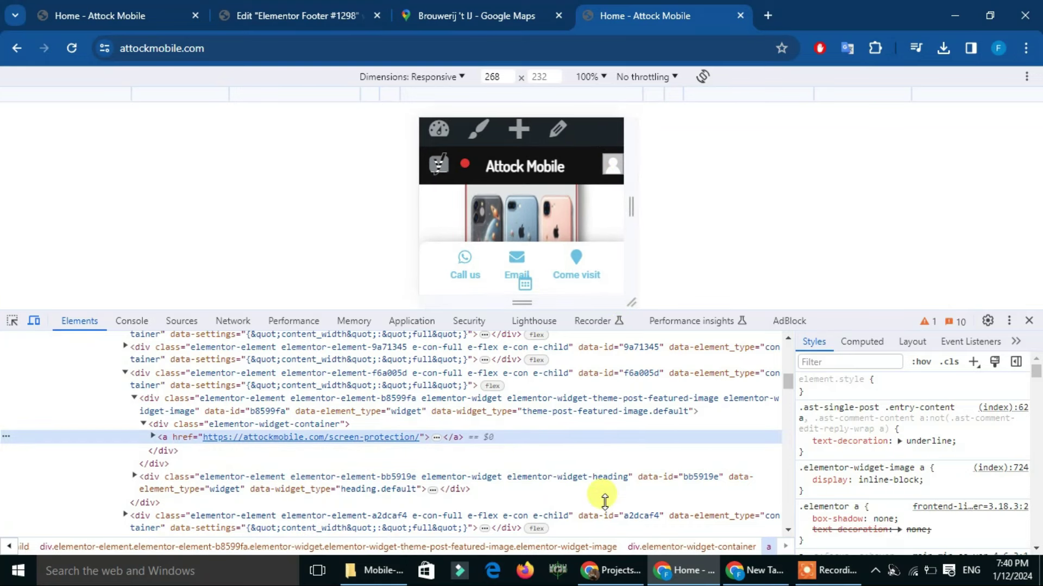
drag(689, 309, 690, 511)
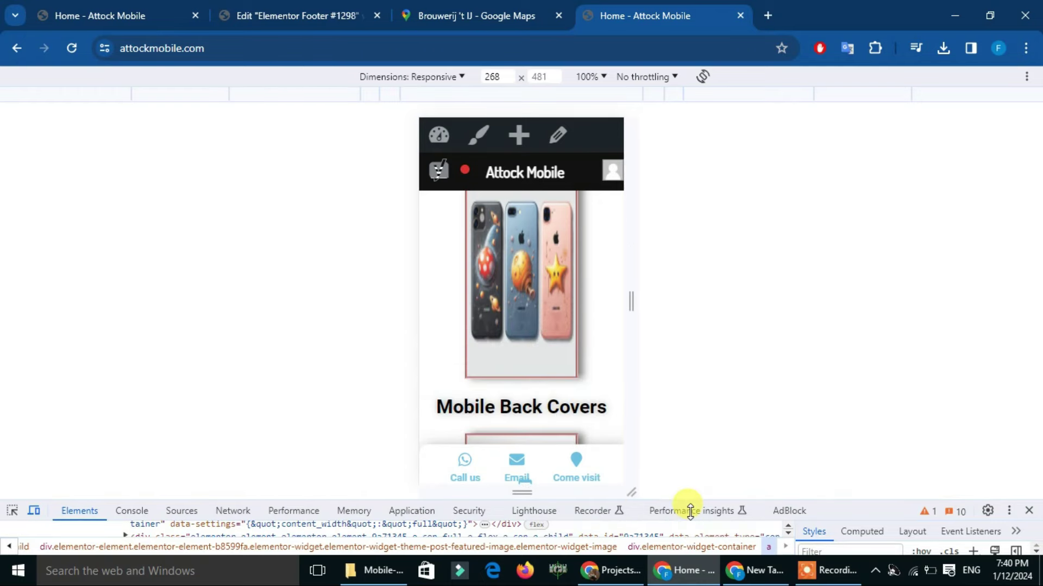
drag(627, 291, 653, 315)
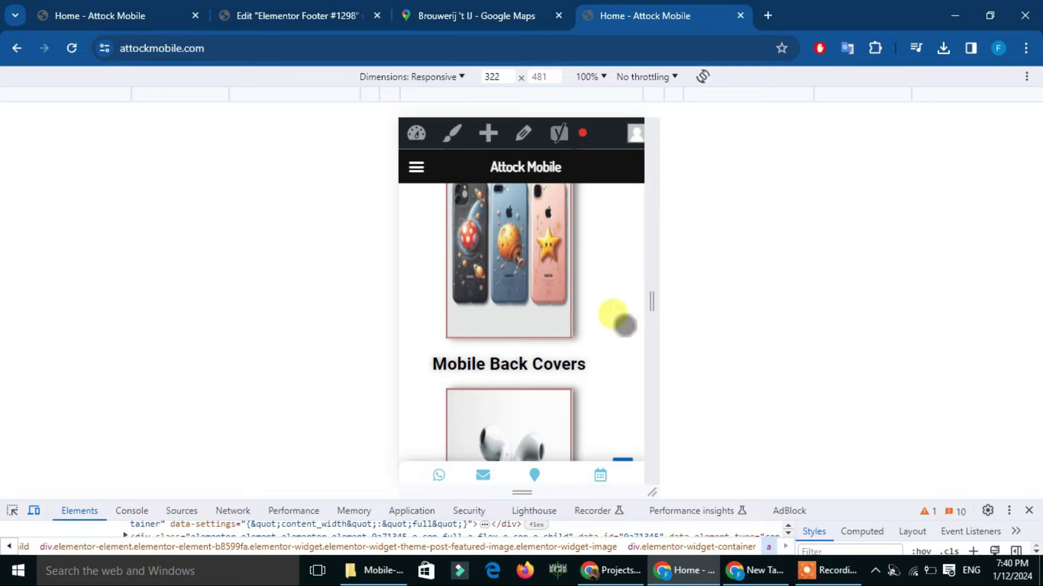
scroll(624, 325, down, 5)
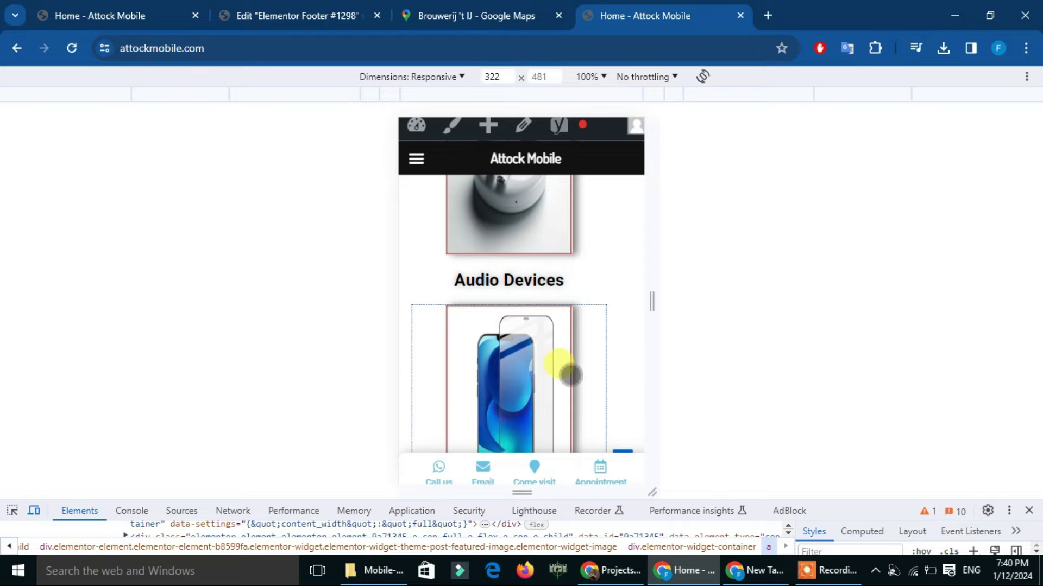
click(291, 9)
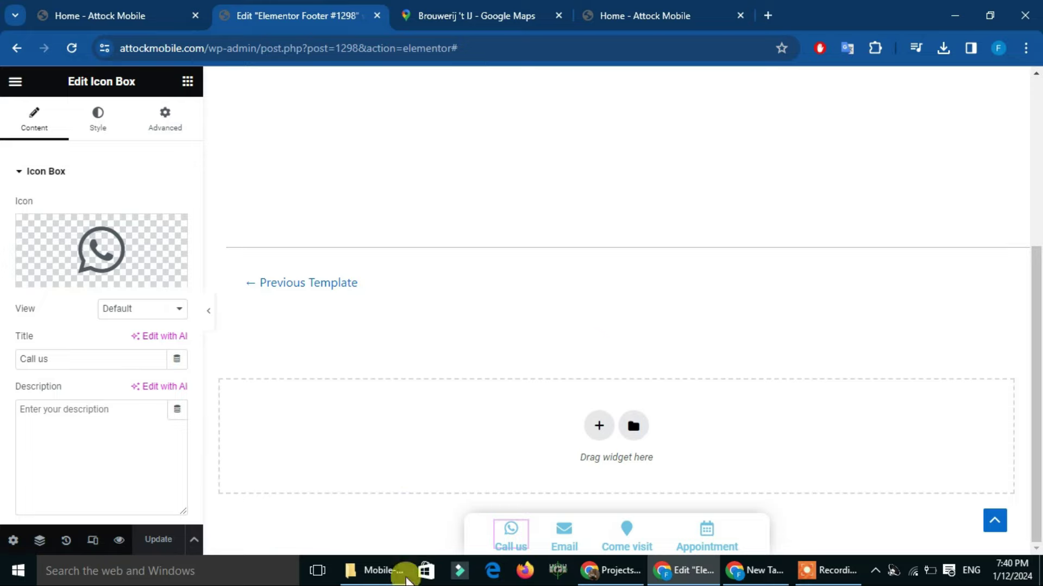
Bring up the downloaded footer menu folder in File Explorer, then go back to the Elementor editor in Chrome
click(401, 570)
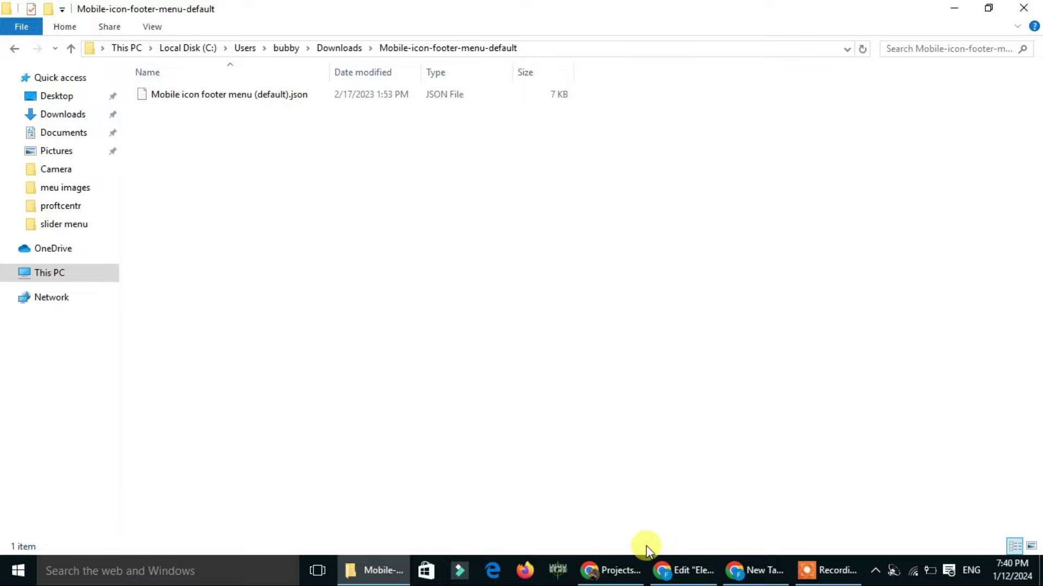
click(662, 569)
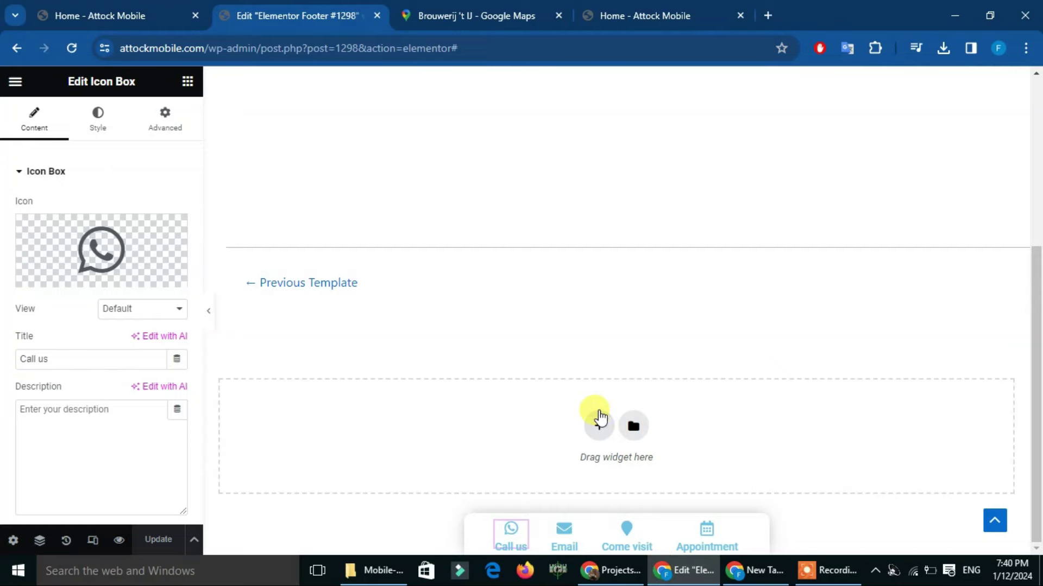